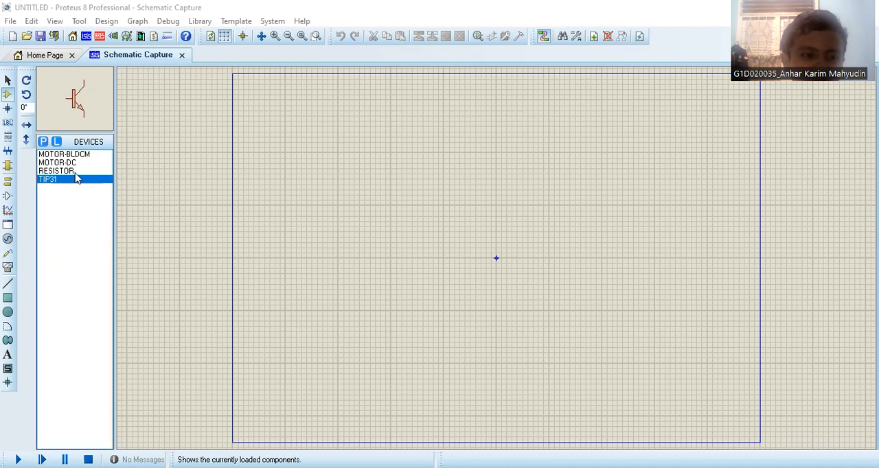
left_click(77, 162)
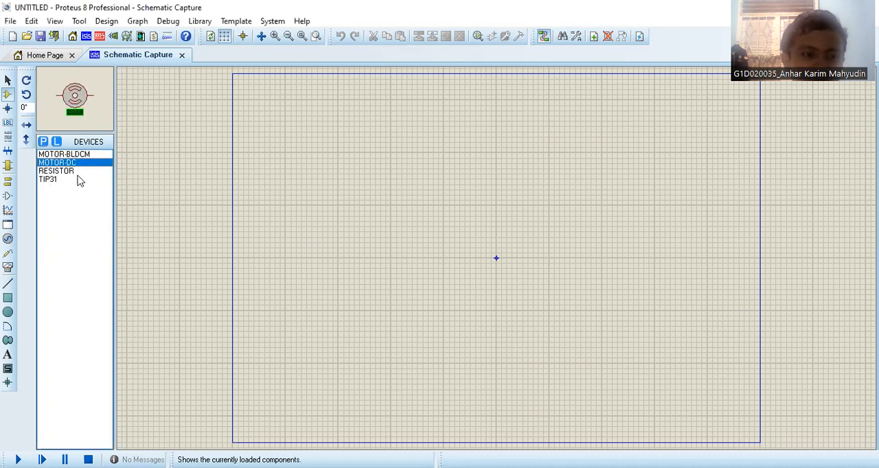
left_click(78, 179)
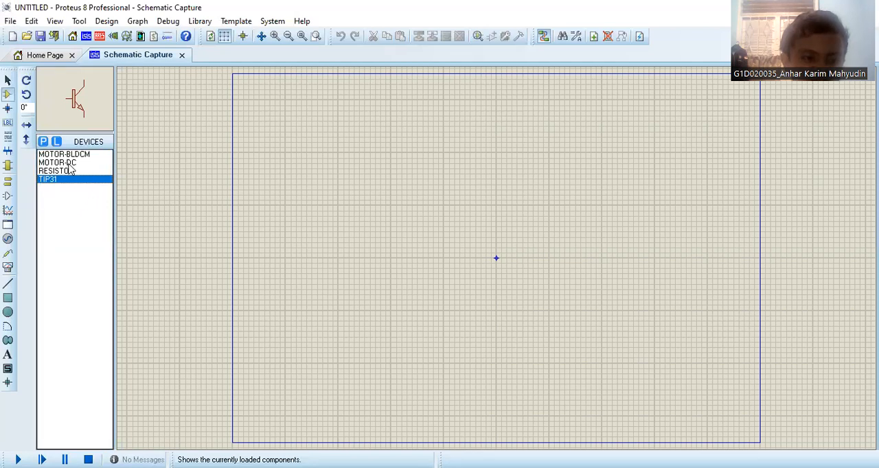
left_click(7, 253)
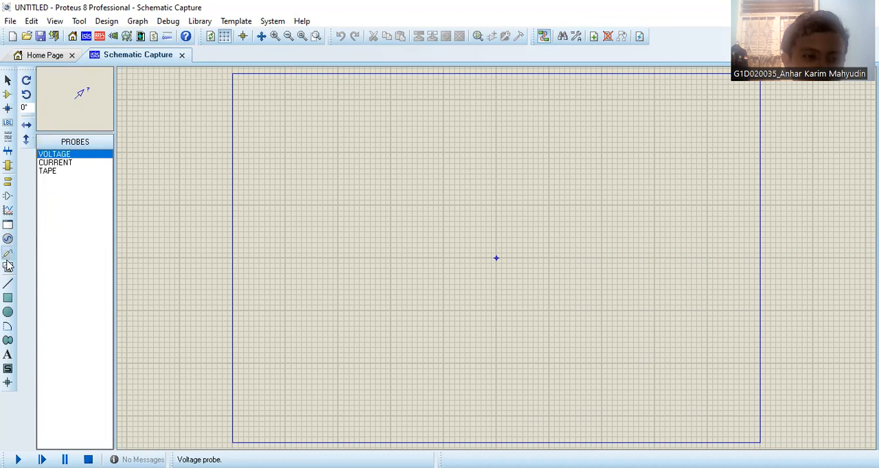
left_click(7, 268)
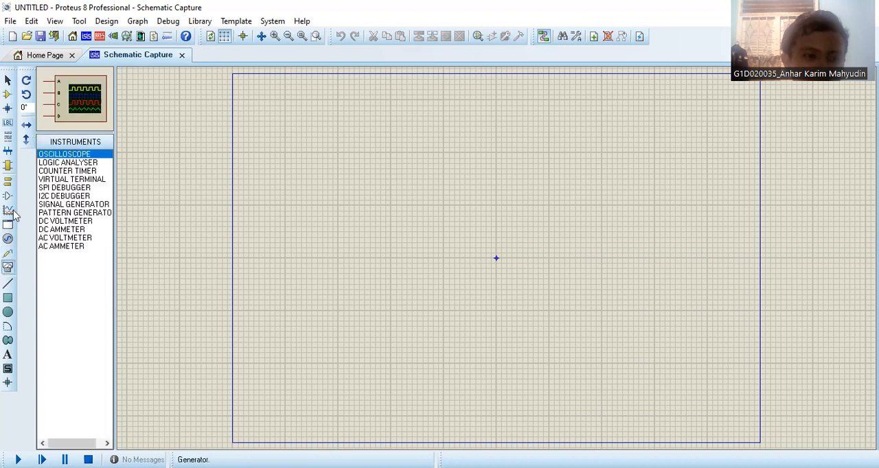
left_click(9, 211)
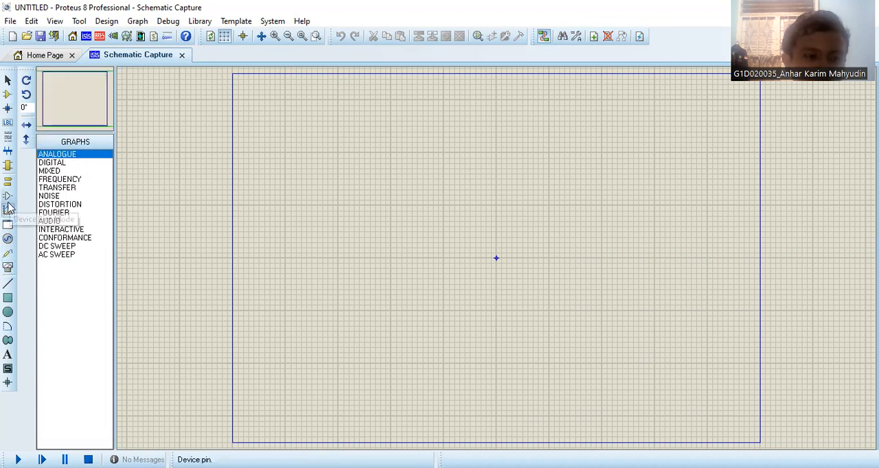
left_click(8, 238)
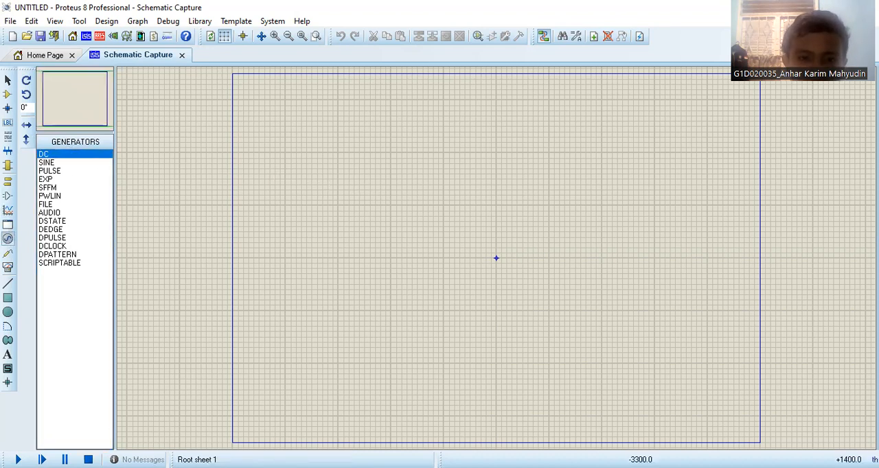
left_click(161, 173)
left_click(159, 161)
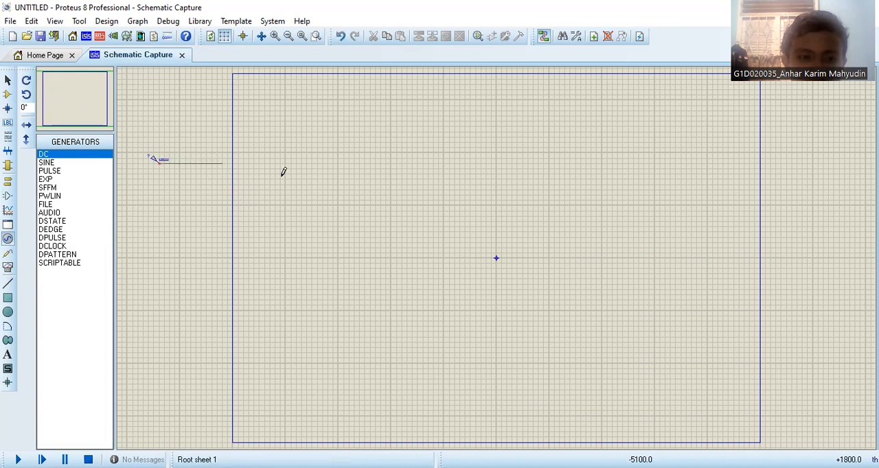
right_click(203, 201)
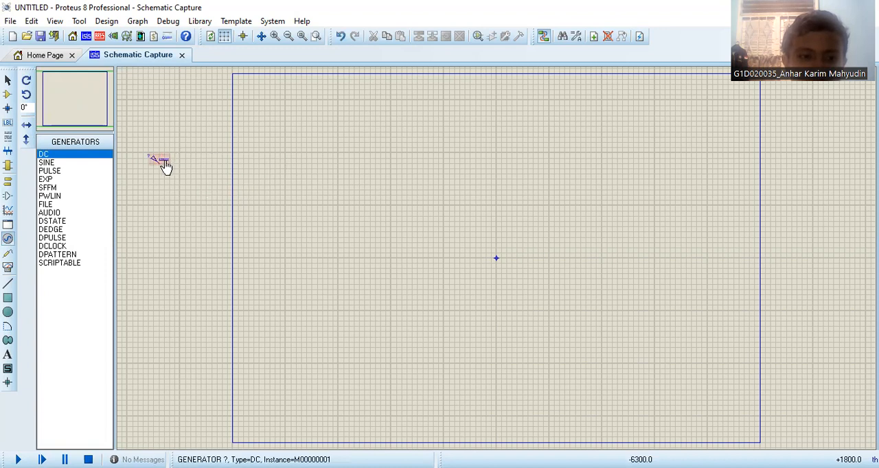
right_click(198, 190)
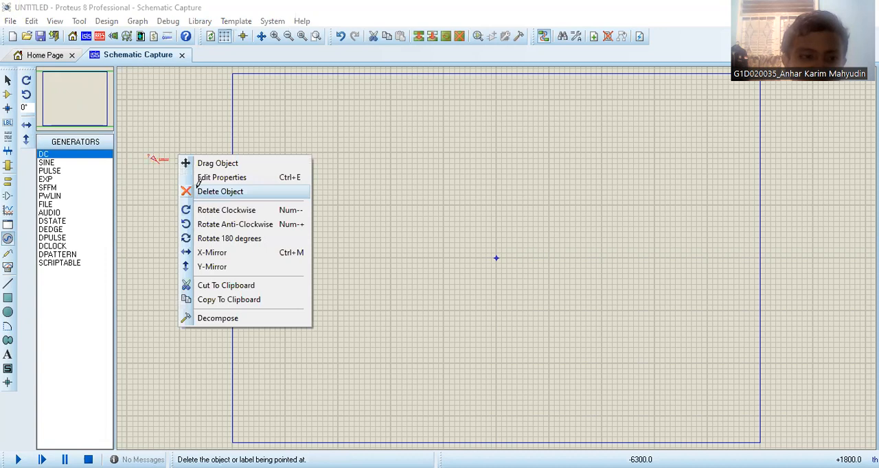
left_click(198, 185)
- Place two DC generators one above the other in the left part of the schematic sheet
left_click(92, 157)
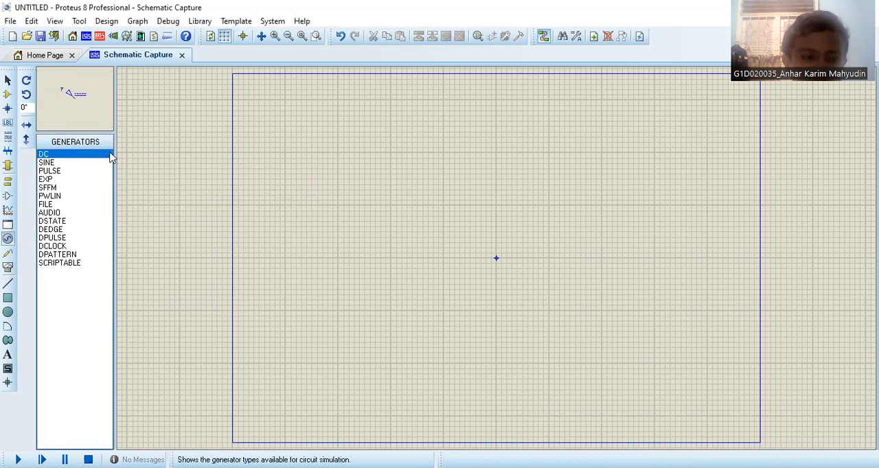
left_click(322, 197)
left_click(322, 201)
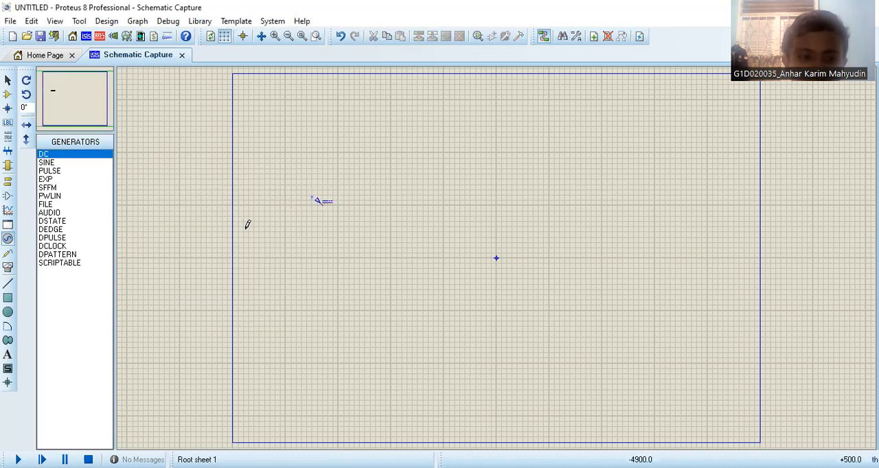
scroll(334, 251, "up", 1)
left_click(75, 98)
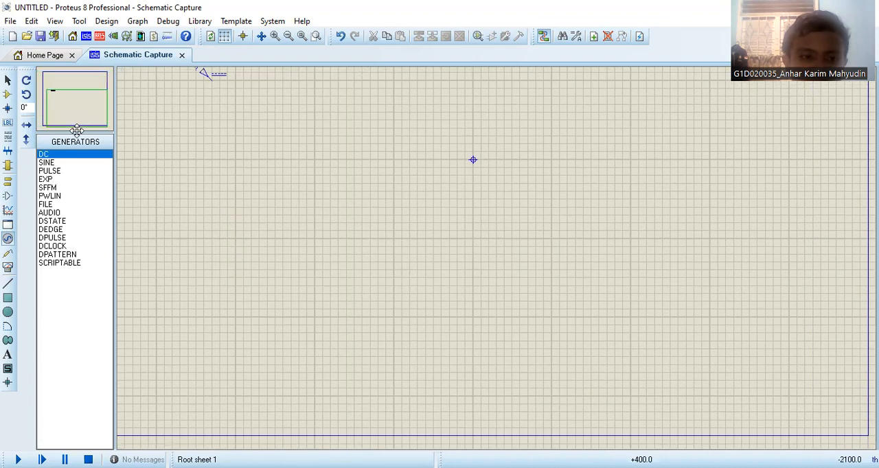
left_click(72, 94)
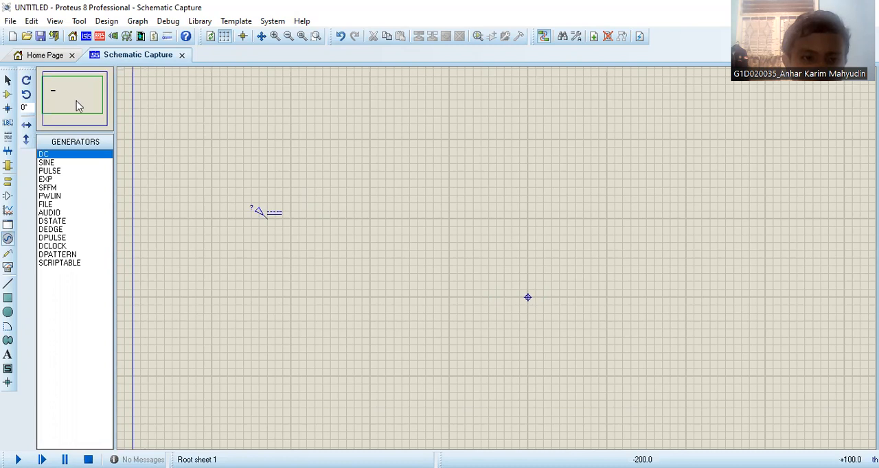
left_click(92, 155)
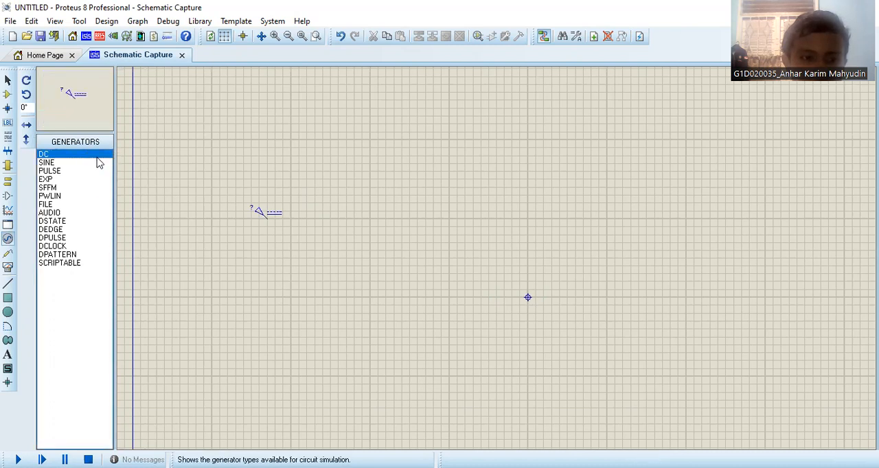
left_click(269, 281)
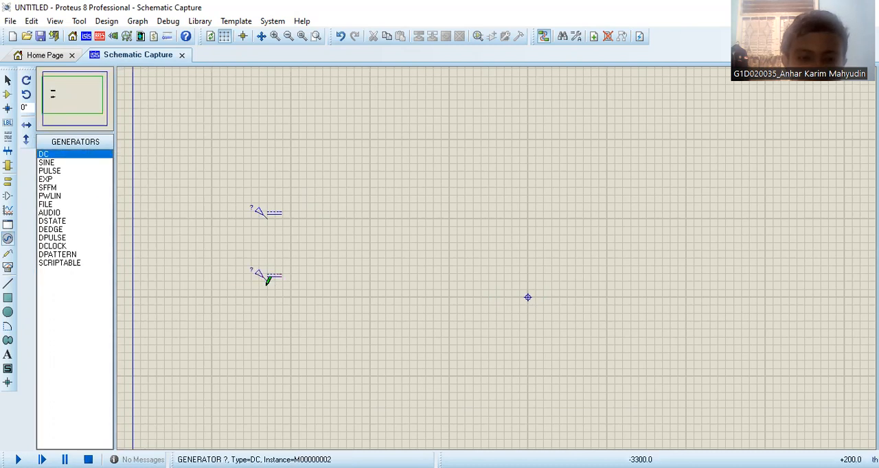
- Set the upper DC generator's voltage to 12 volts and name it DC 12 V
left_click(276, 217)
right_click(275, 211)
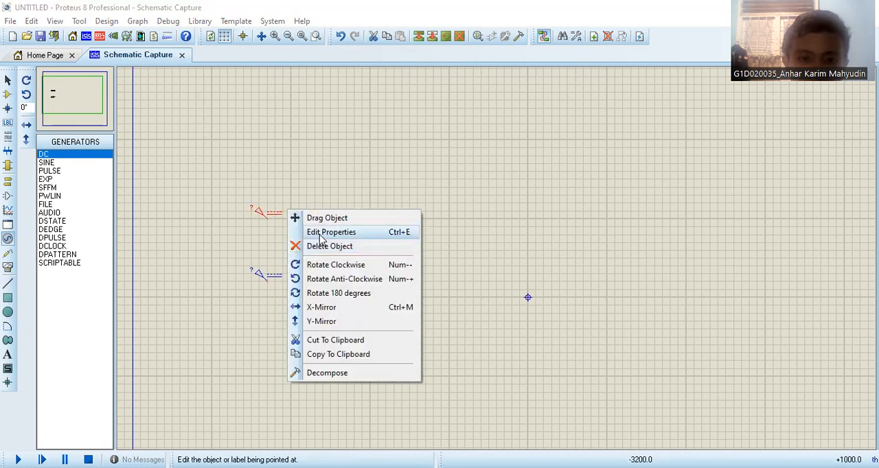
left_click(322, 232)
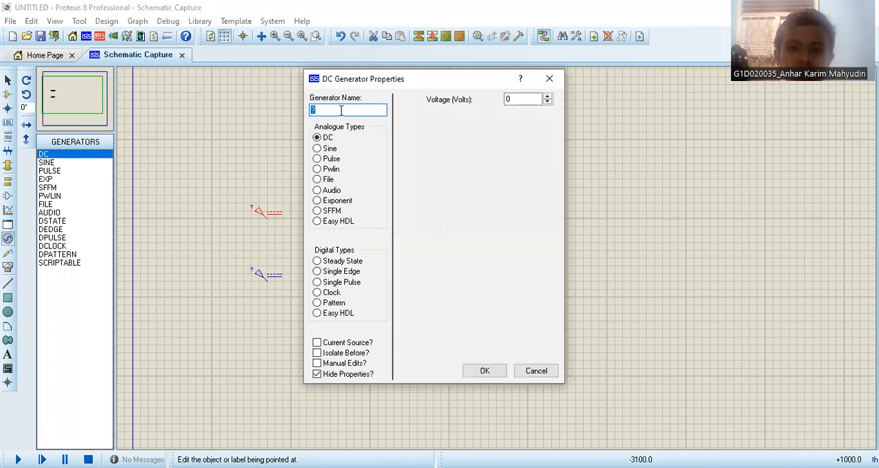
left_click(527, 100)
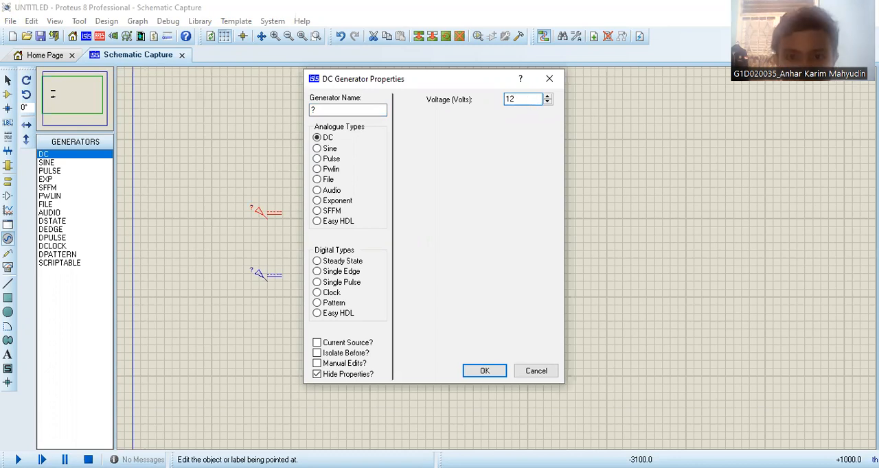
left_click(359, 109)
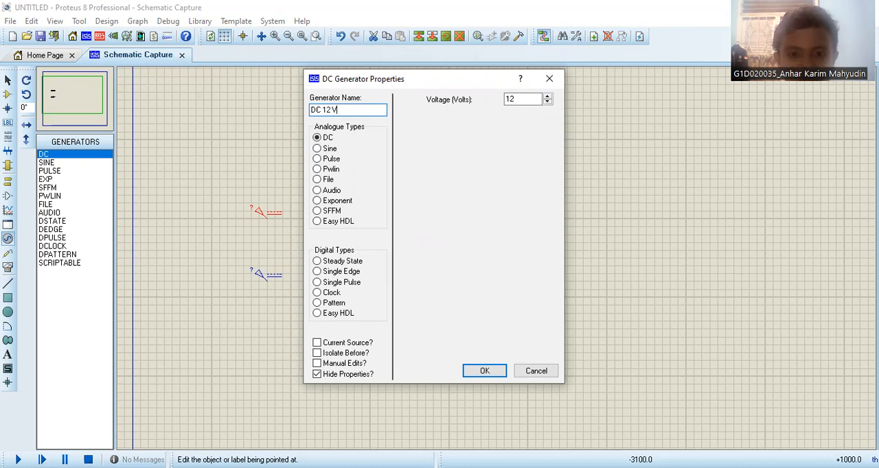
key("Return")
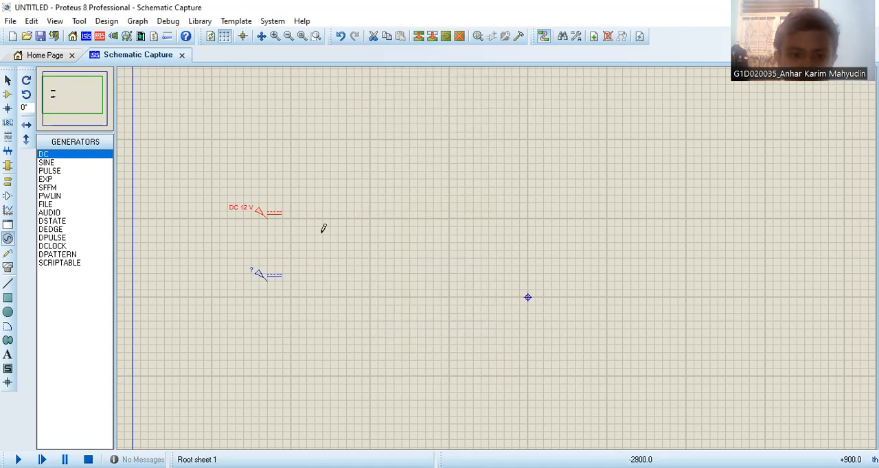
- Set the lower DC generator's voltage to 12 volts and name it DC 12 V
left_click(278, 277)
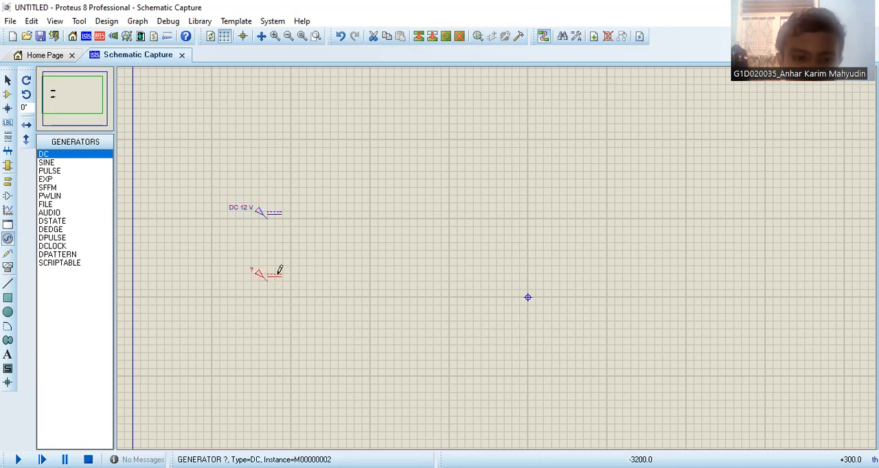
right_click(278, 273)
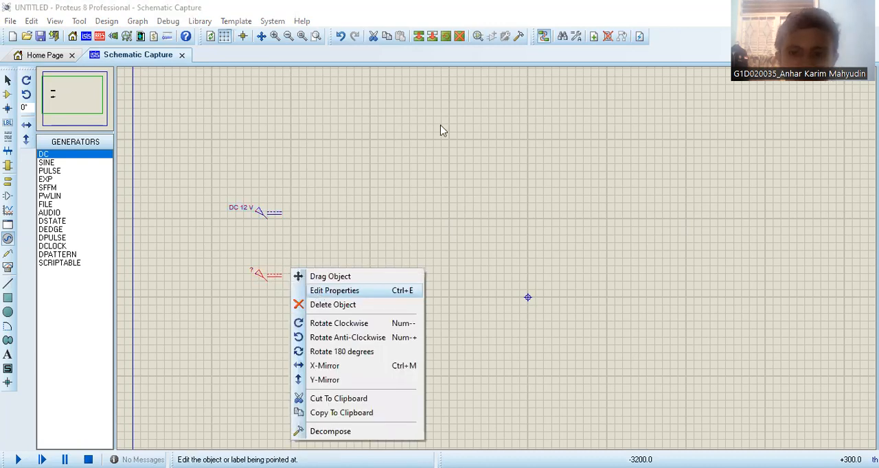
left_click(518, 99)
type("12")
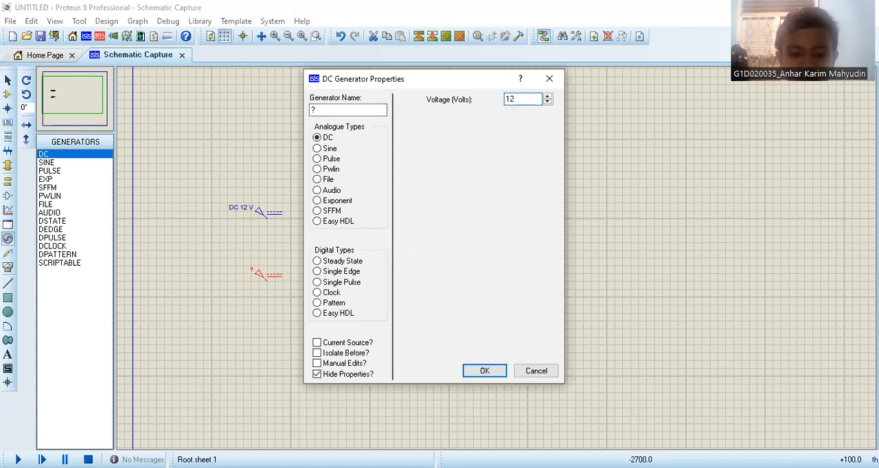
left_click(365, 112)
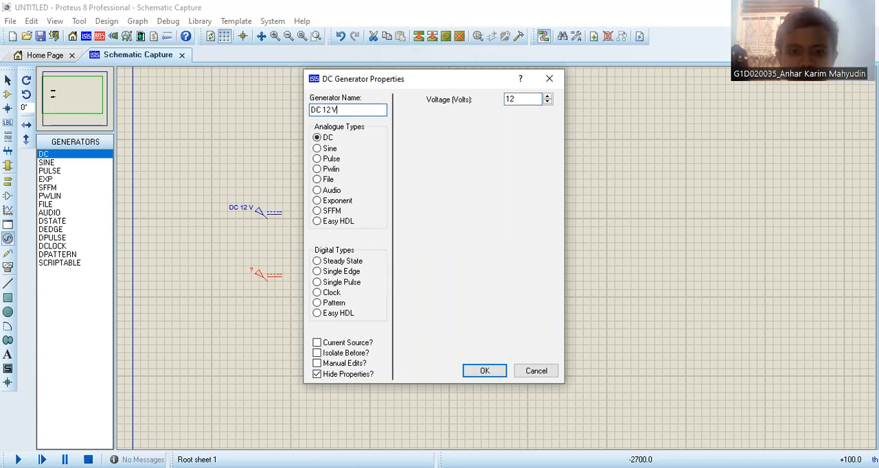
key("Return")
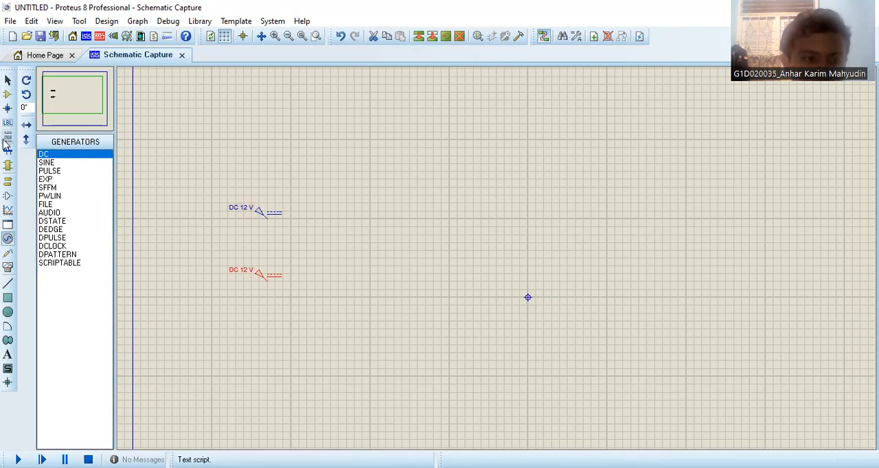
- Place two RESISTOR components to the right of the generators, one above the upper generator's level and one beside the lower generator
left_click(7, 94)
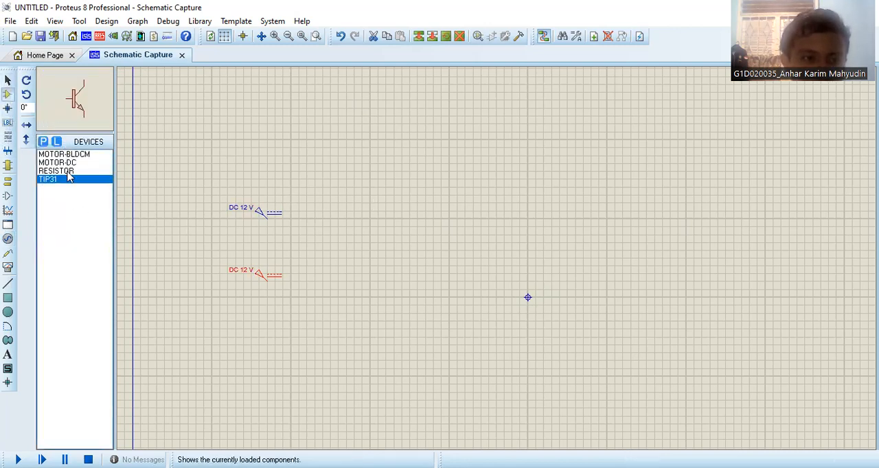
left_click(66, 171)
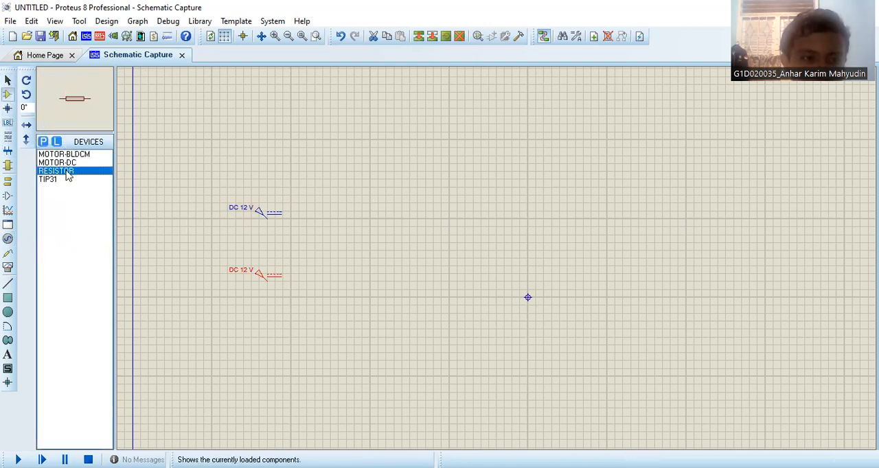
left_click(391, 155)
left_click(392, 155)
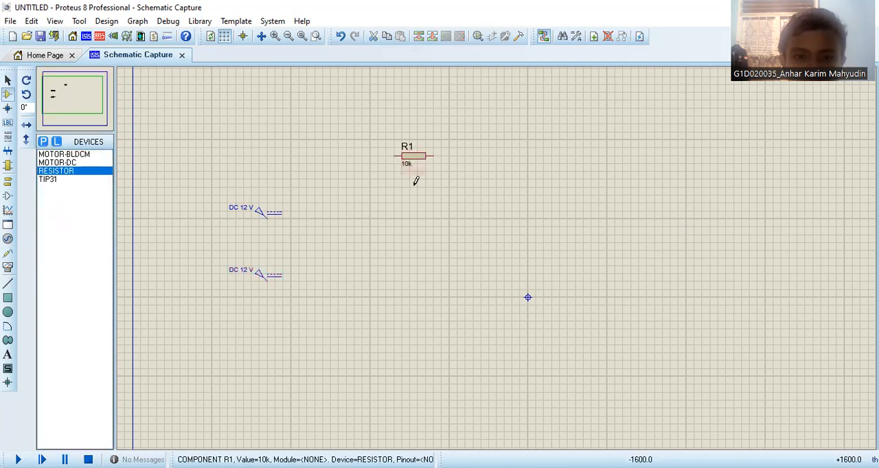
left_click(410, 275)
left_click(412, 275)
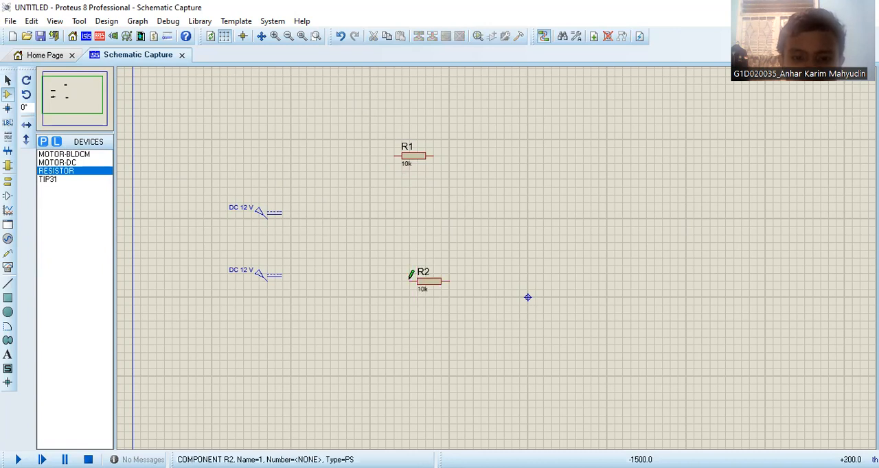
- Shift resistor R2 and its reference label slightly left, closer beneath R1
left_click(423, 288)
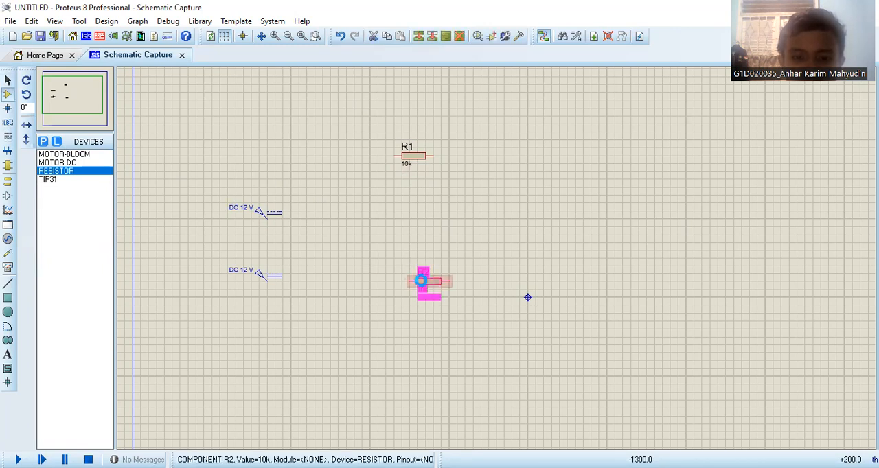
left_click(421, 285)
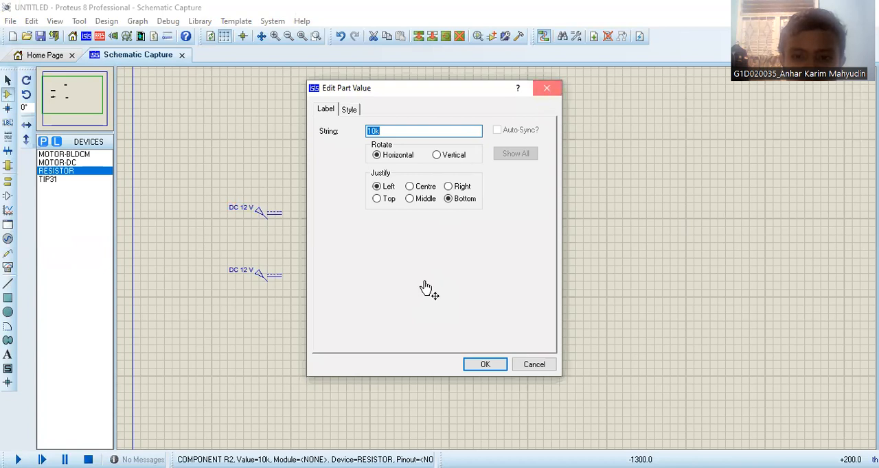
key("Return")
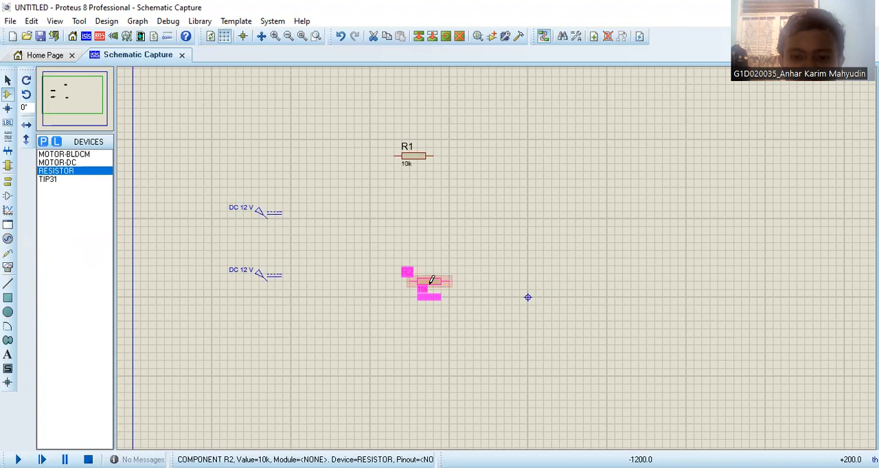
left_click(431, 280)
left_click(581, 120)
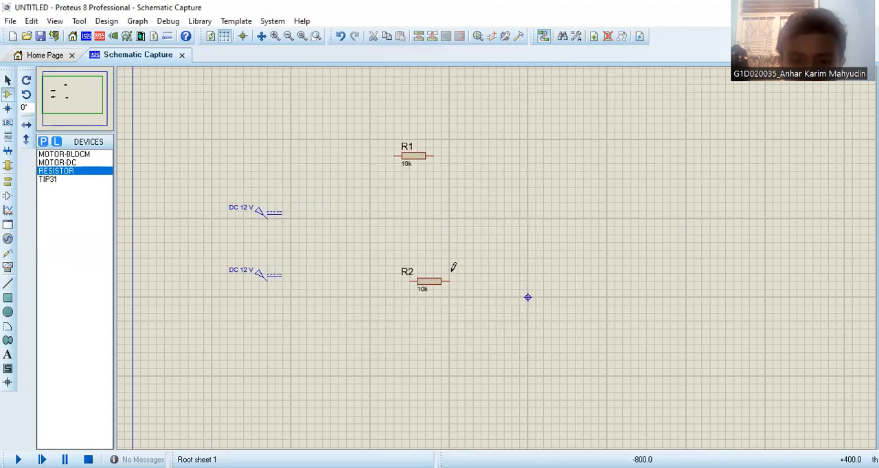
left_click(435, 283)
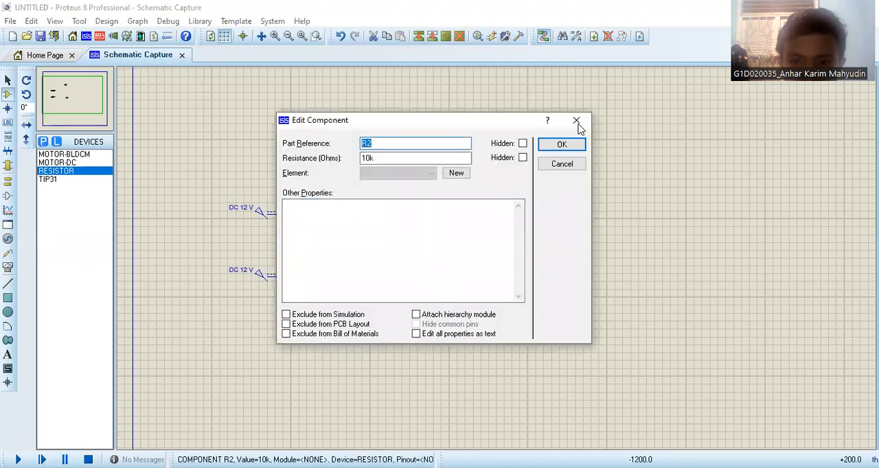
left_click(576, 121)
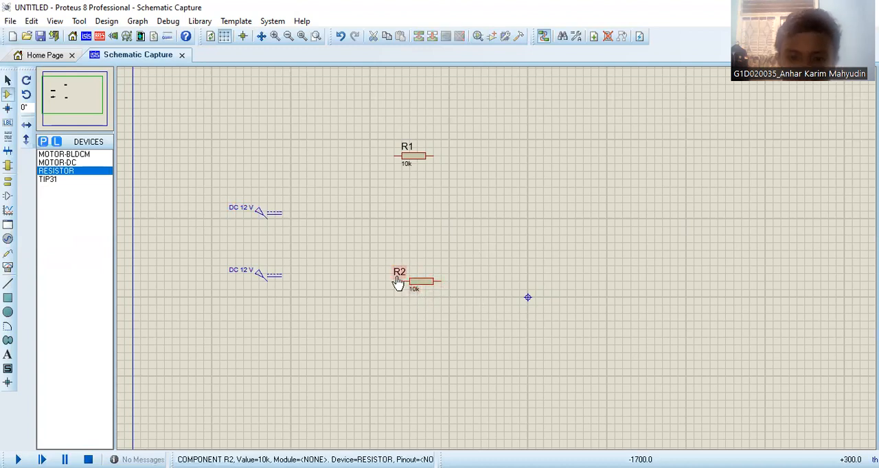
- Set the resistance of resistor R1 to 1k
left_click(411, 166)
right_click(423, 158)
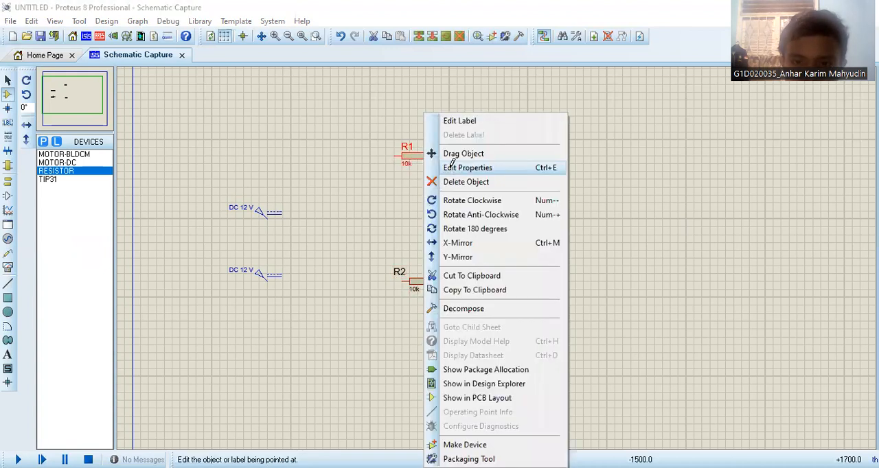
left_click(449, 166)
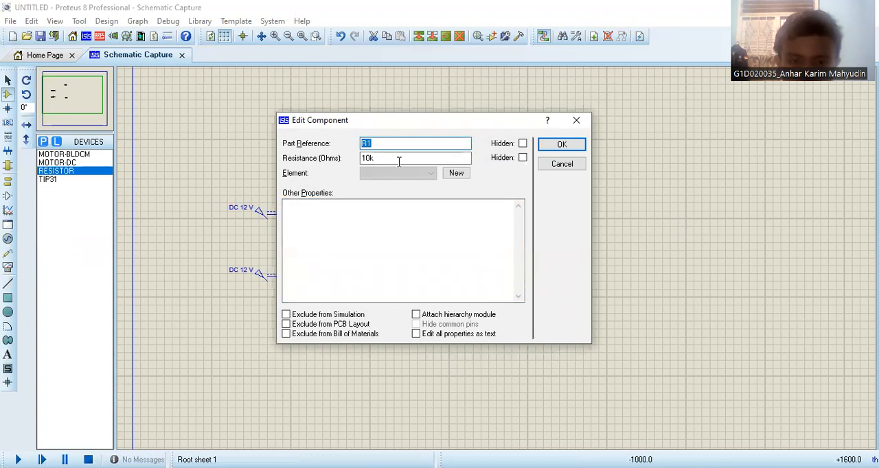
left_click(398, 161)
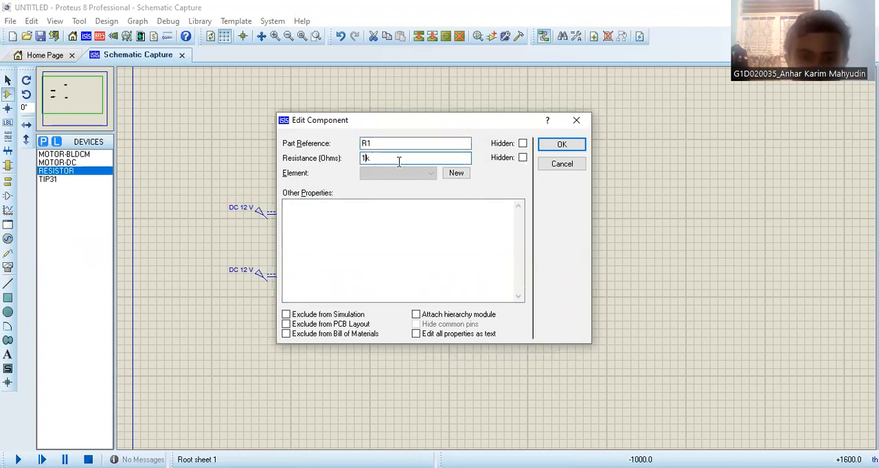
left_click(560, 145)
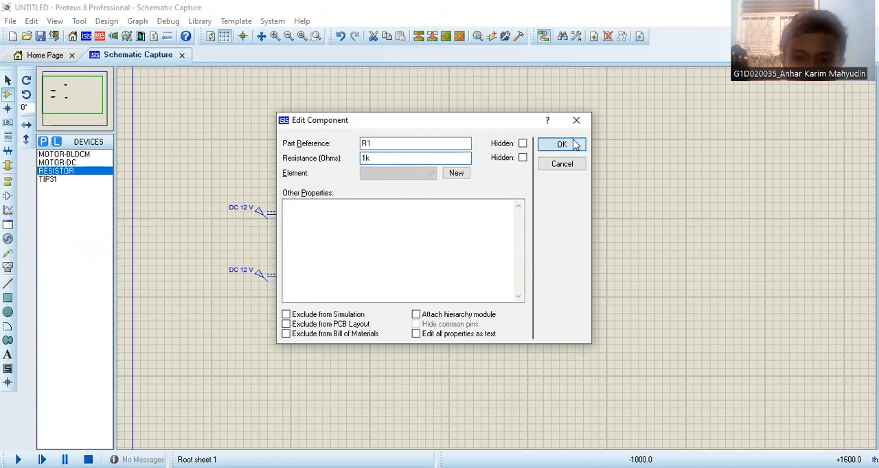
- Set the resistance of resistor R2 to 1k
right_click(416, 287)
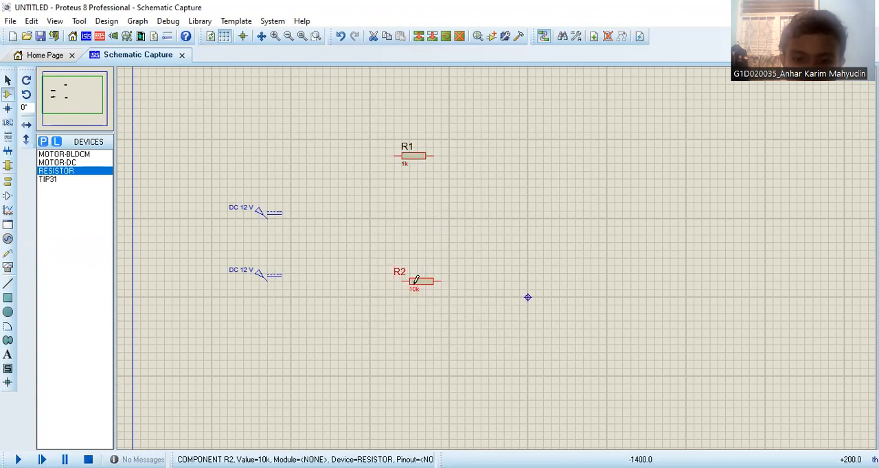
left_click(478, 169)
left_click(378, 158)
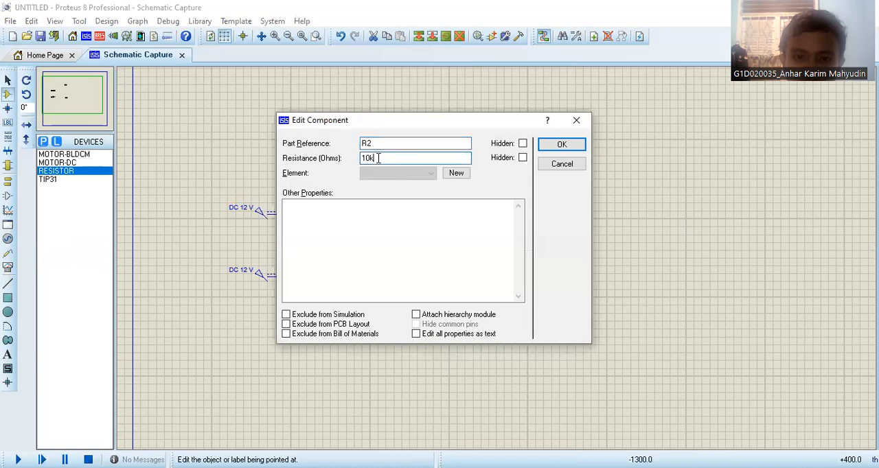
key("BackSpace")
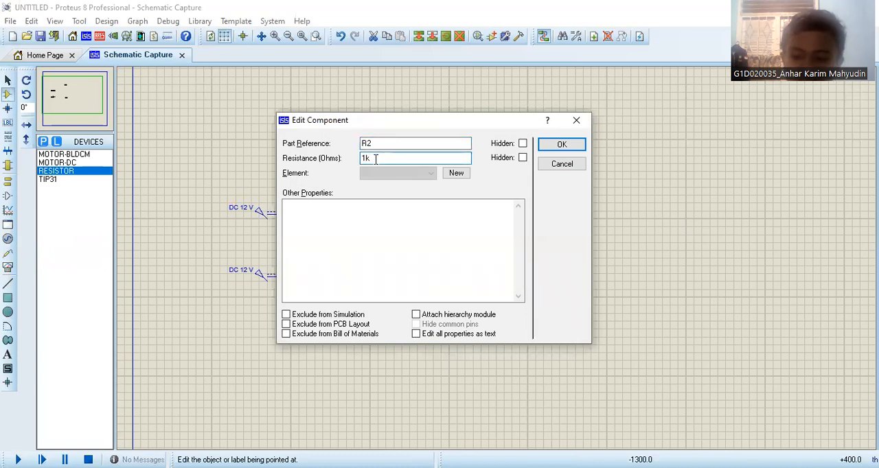
key("Return")
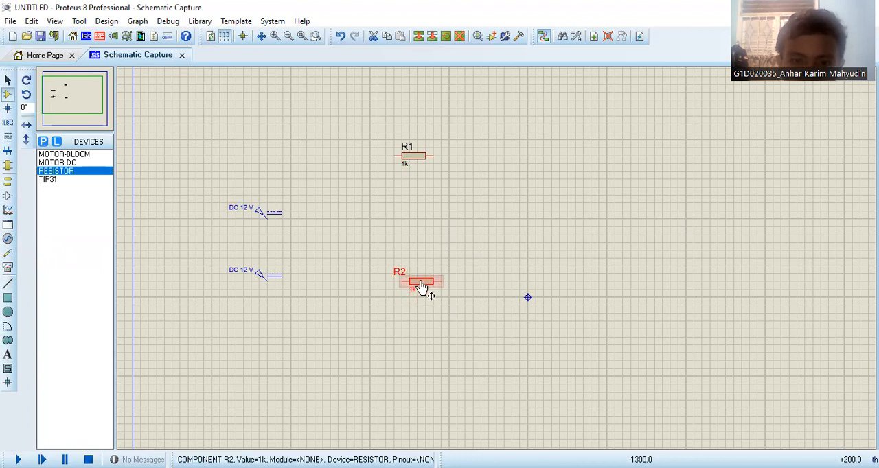
- Place a TIP31 transistor to the right of the resistors, at a height between R1 and R2
left_click(83, 181)
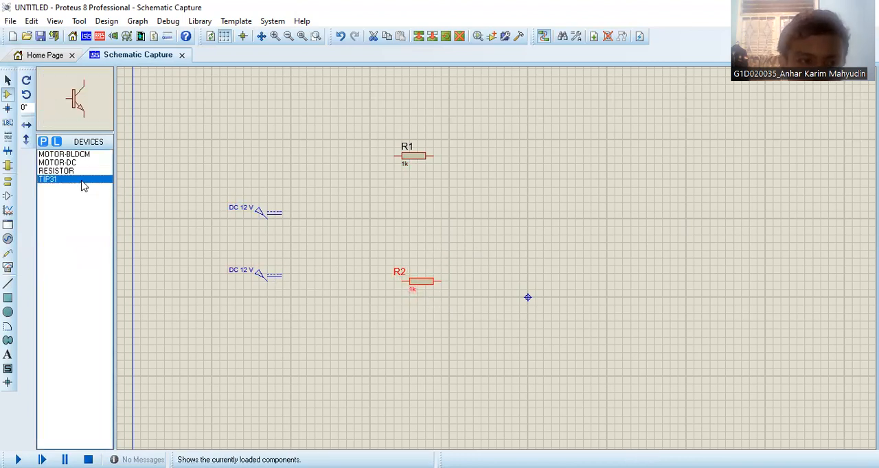
left_click(511, 246)
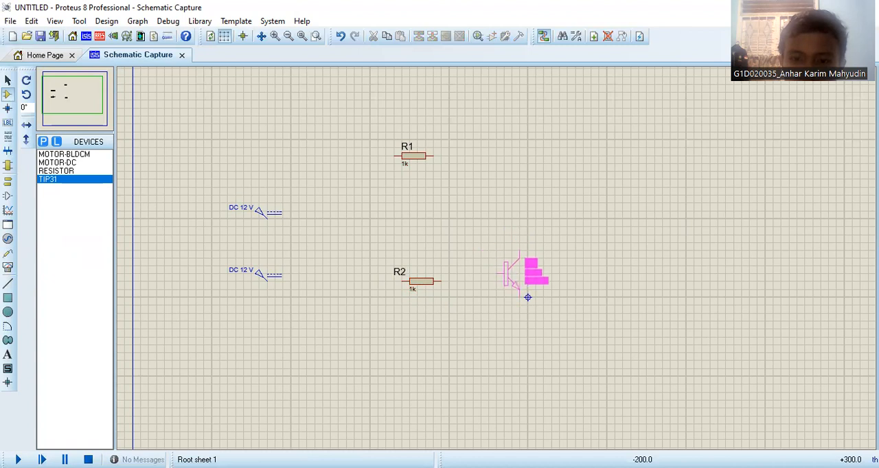
left_click(504, 246)
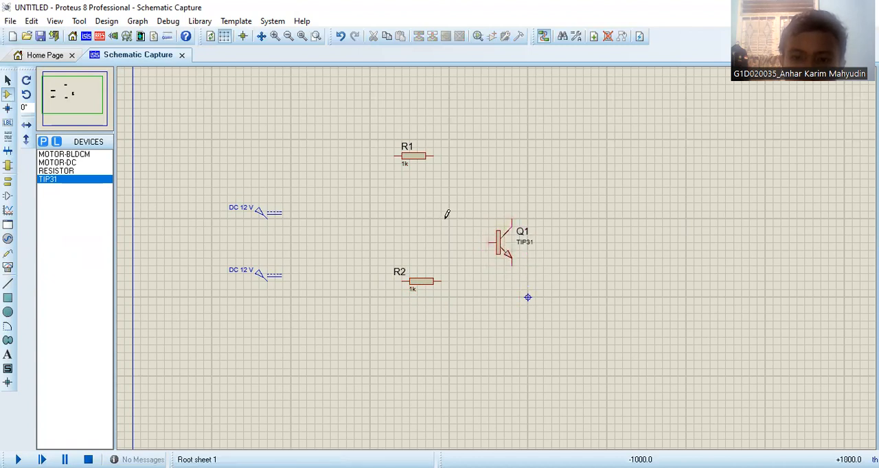
- Change the TIP31 transistor's part reference to TRANSISTOR BIPOLAR
left_click(504, 252)
right_click(515, 254)
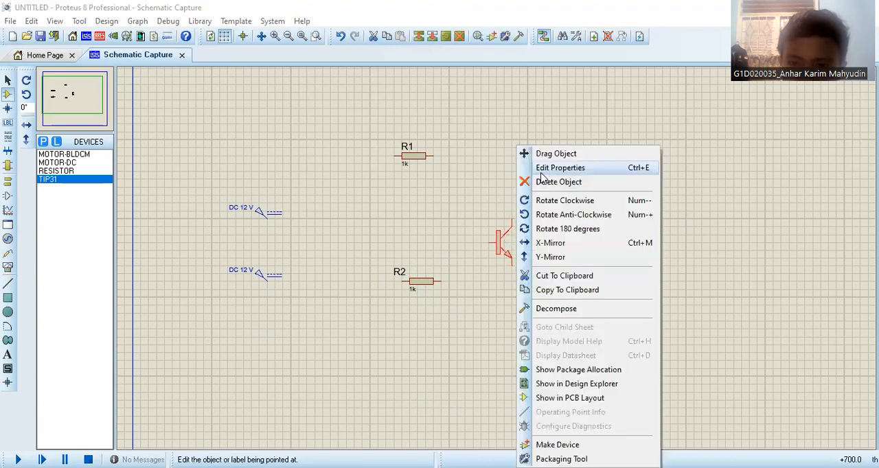
left_click(543, 166)
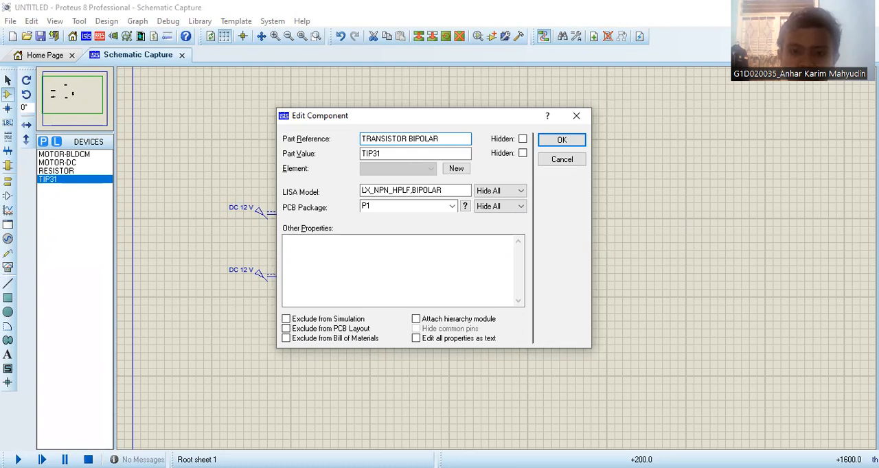
left_click(414, 151)
key("Return")
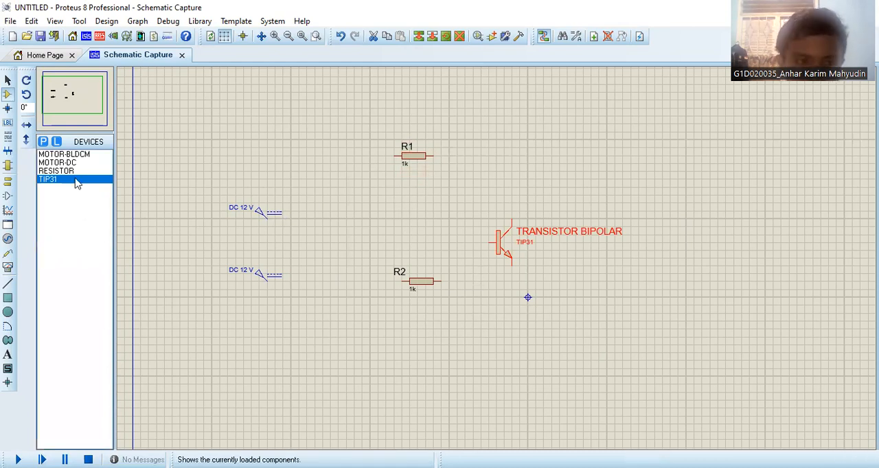
- Place a third RESISTOR component to the lower right of the transistor, slightly below R2's level
left_click(55, 171)
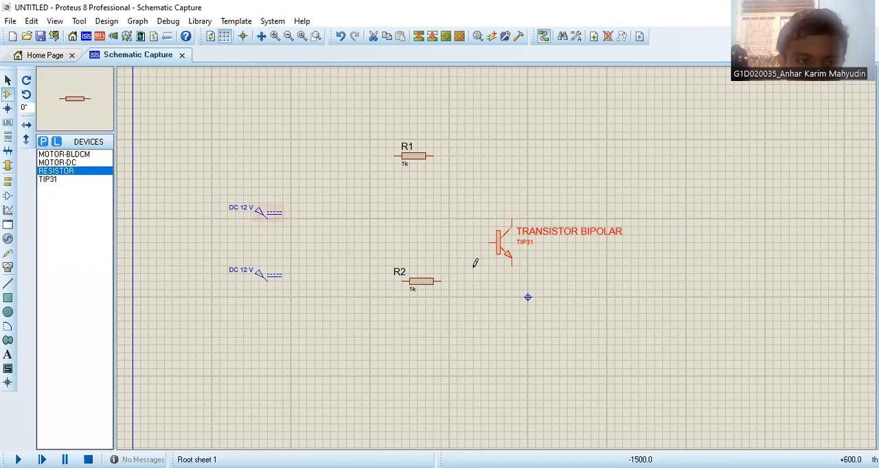
left_click(603, 282)
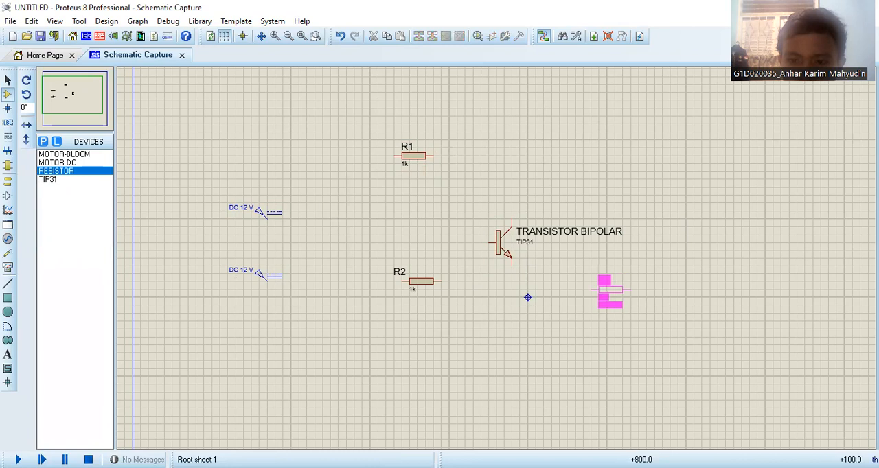
left_click(610, 297)
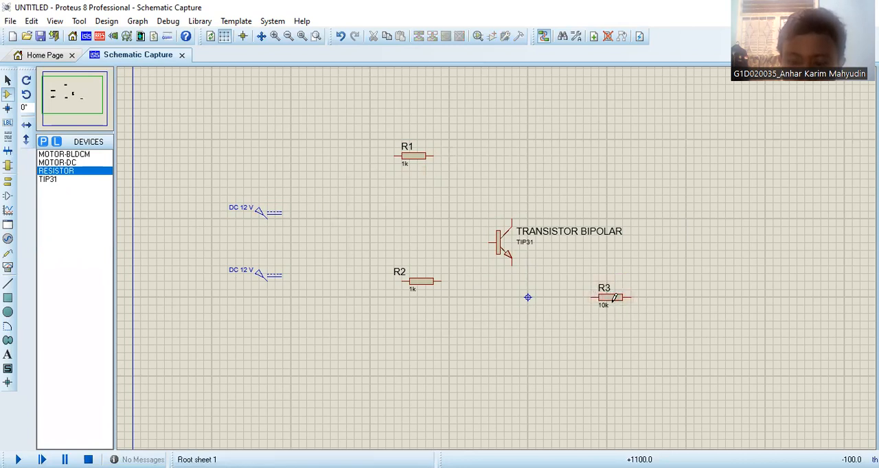
- Set the resistance of resistor R3 to 1k
right_click(625, 298)
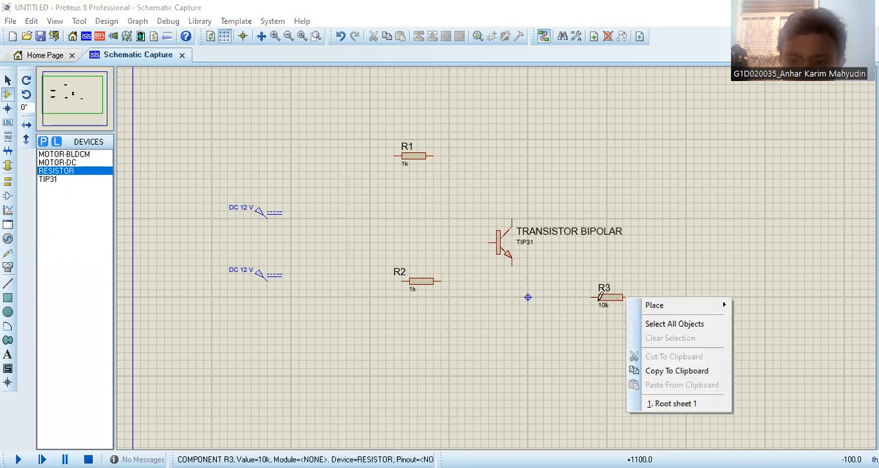
right_click(603, 298)
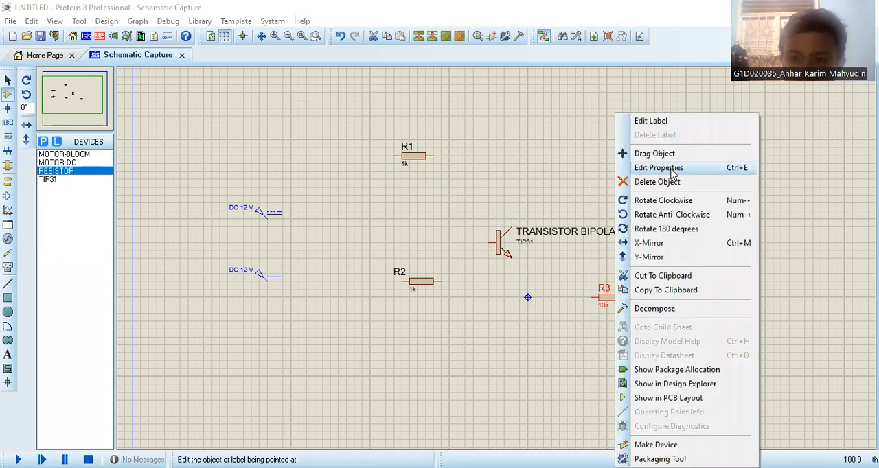
left_click(661, 168)
key("Left")
key("BackSpace")
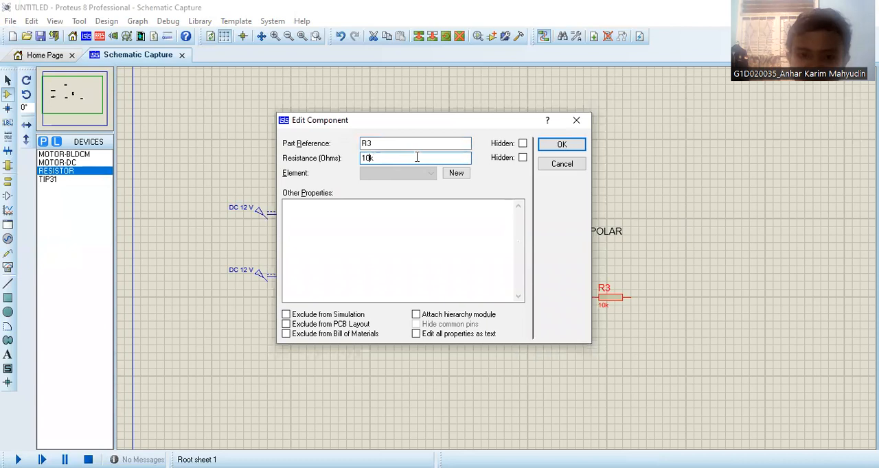
key("Return")
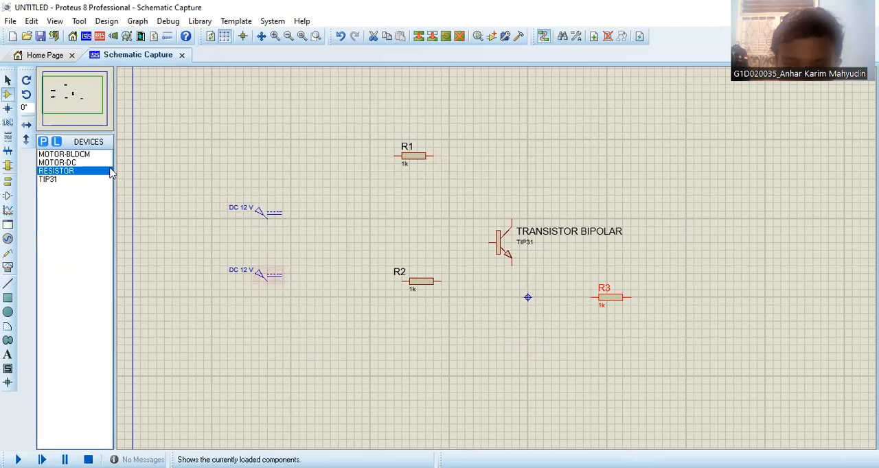
- Place a MOTOR-DC component just to the right of R3, level with it
left_click(86, 162)
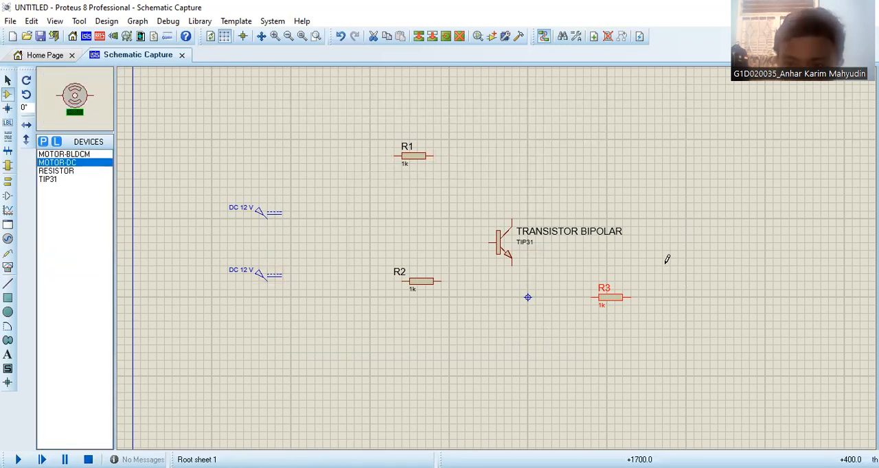
left_click(675, 298)
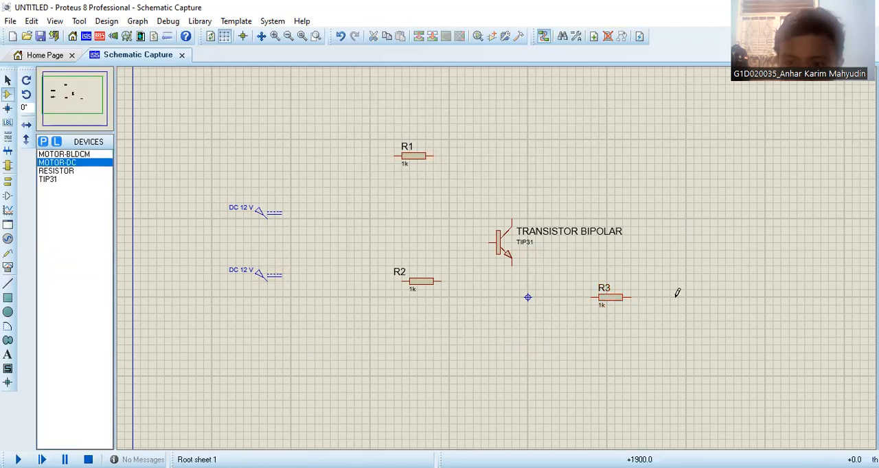
left_click(103, 163)
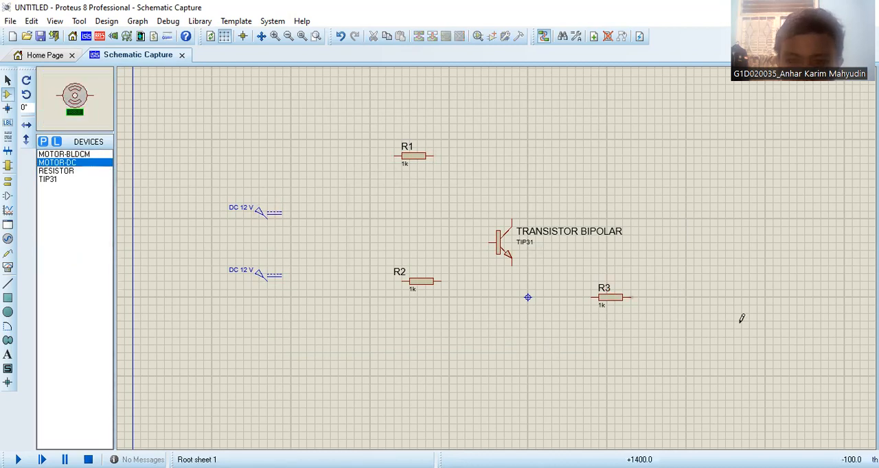
left_click(673, 297)
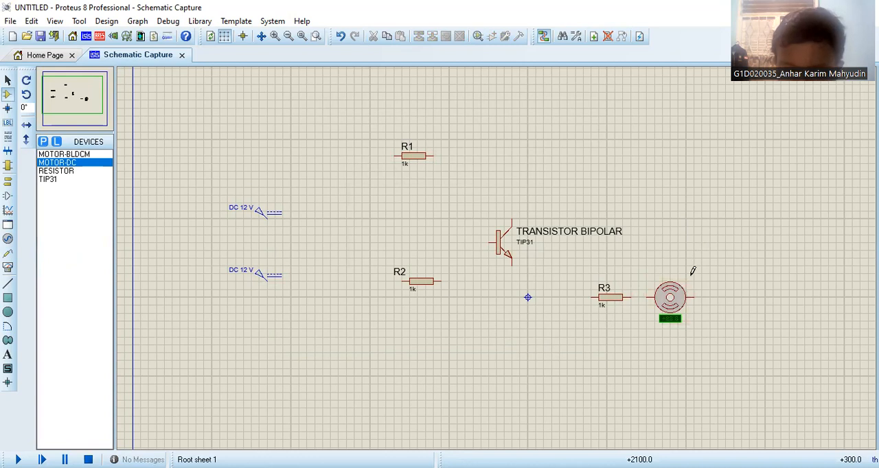
- Set the motor's part reference to MOTOR DC
right_click(680, 304)
left_click(735, 169)
type("MOTOR DC")
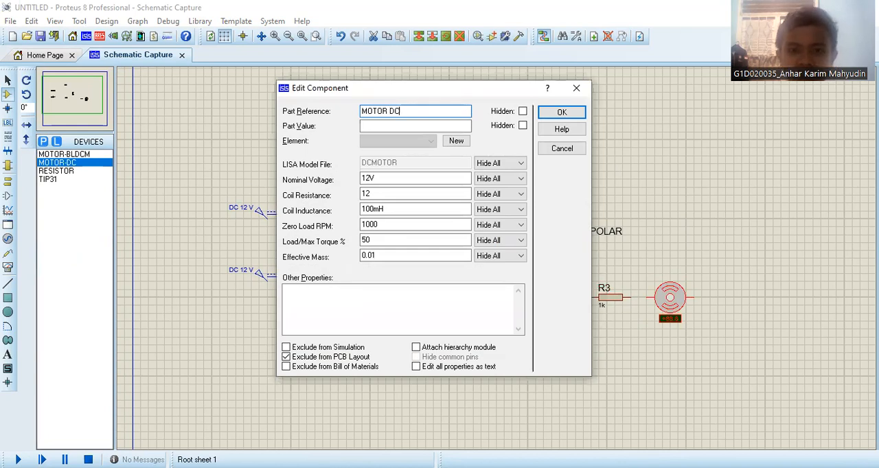
key("Return")
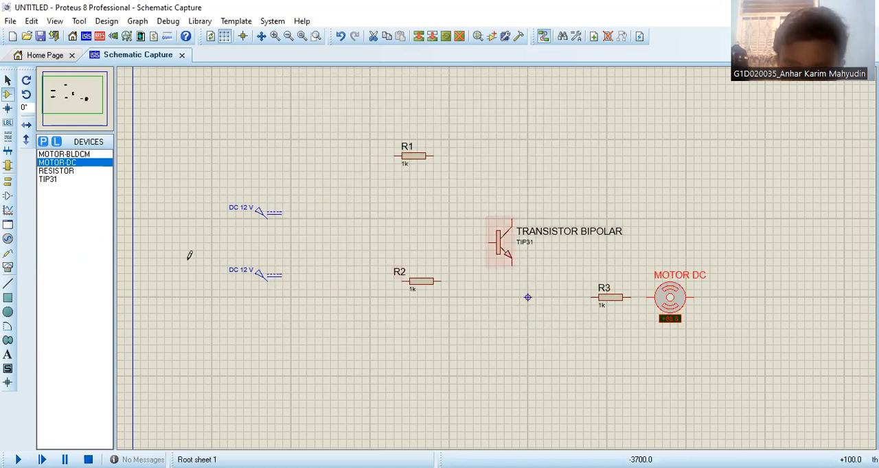
- Place a GROUND terminal below and to the right of the DC motor
left_click(6, 198)
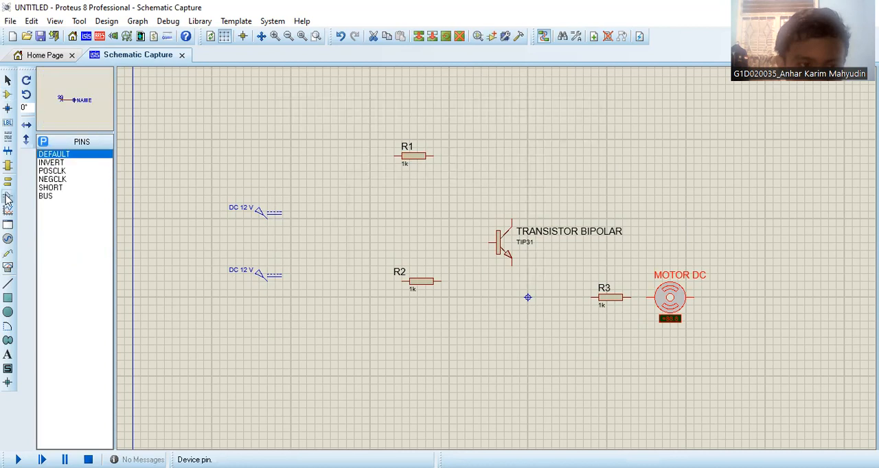
left_click(8, 182)
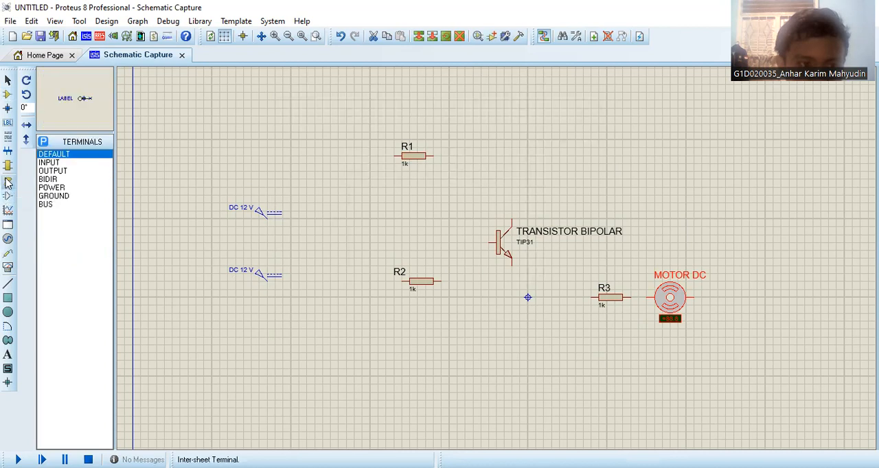
left_click(54, 196)
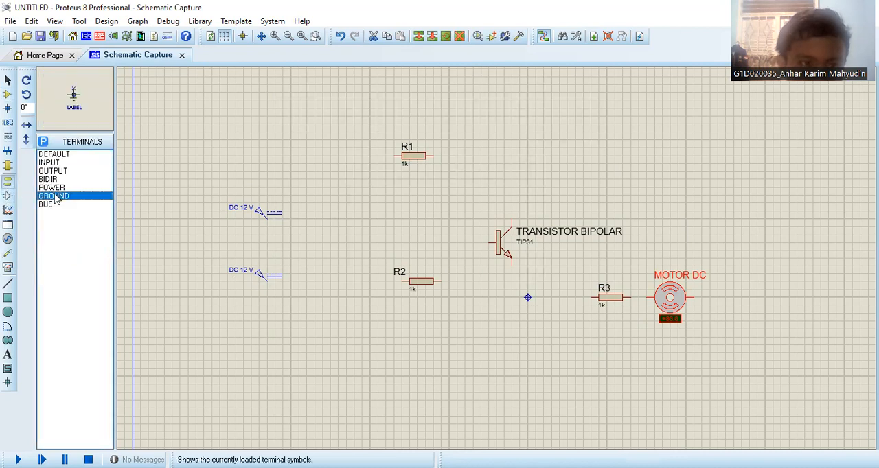
left_click(726, 346)
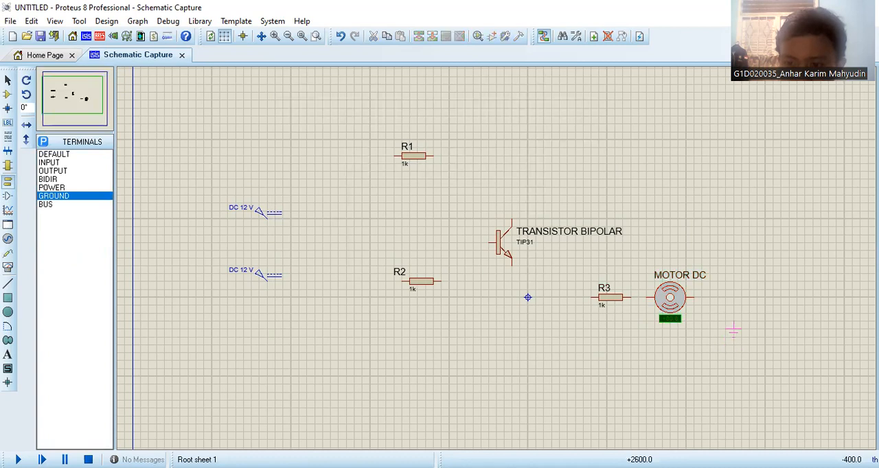
left_click(726, 345)
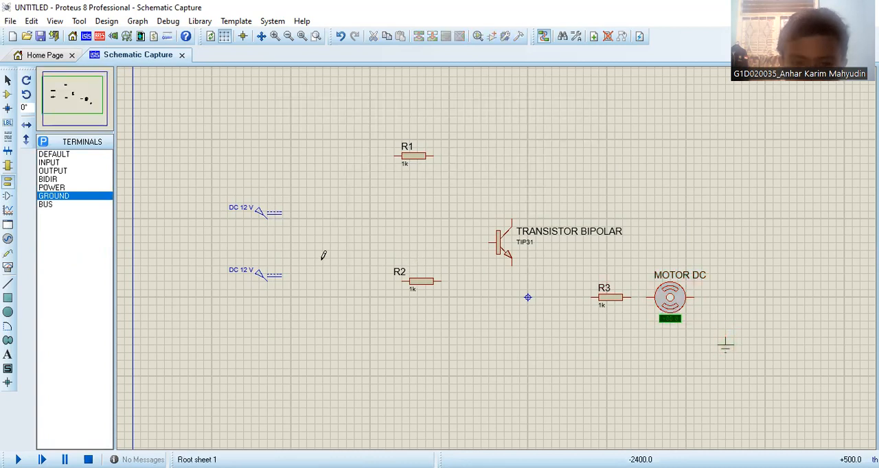
- Wire the upper 12 V DC generator to R1, and R1's other end to the collector of the TIP31 transistor
left_click(268, 217)
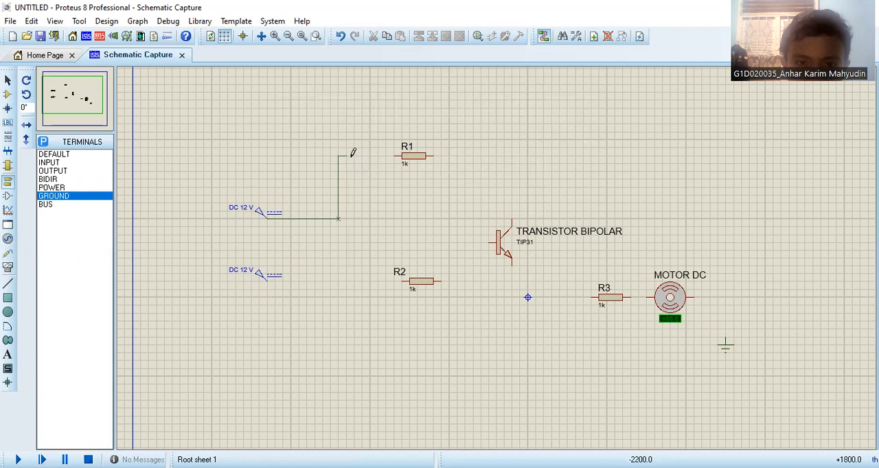
left_click(399, 155)
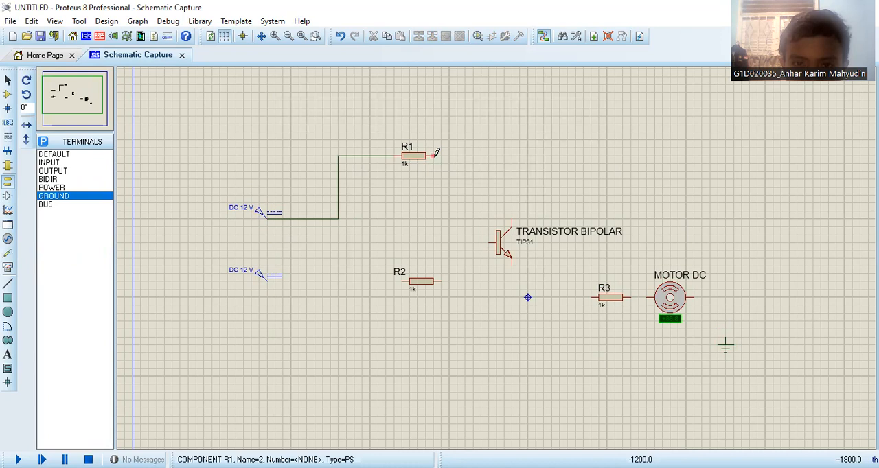
left_click(434, 155)
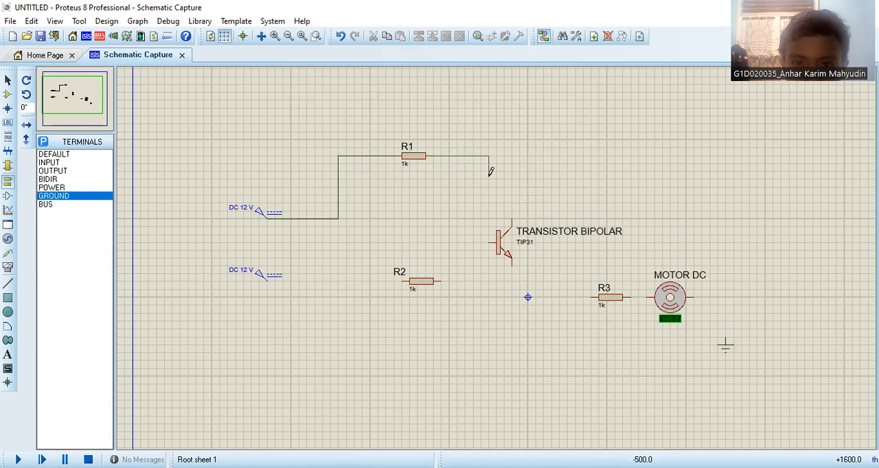
left_click(510, 215)
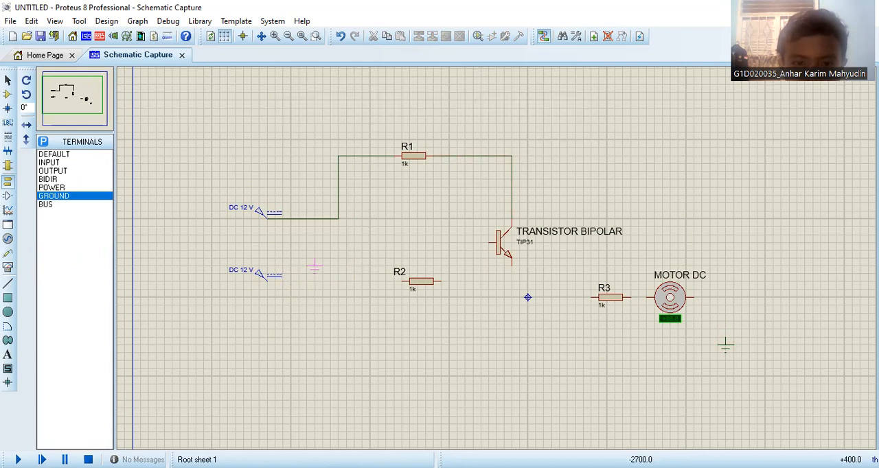
- Wire the lower 12 V DC generator to R2, and R2's other end to the transistor's base
left_click(269, 276)
left_click(399, 280)
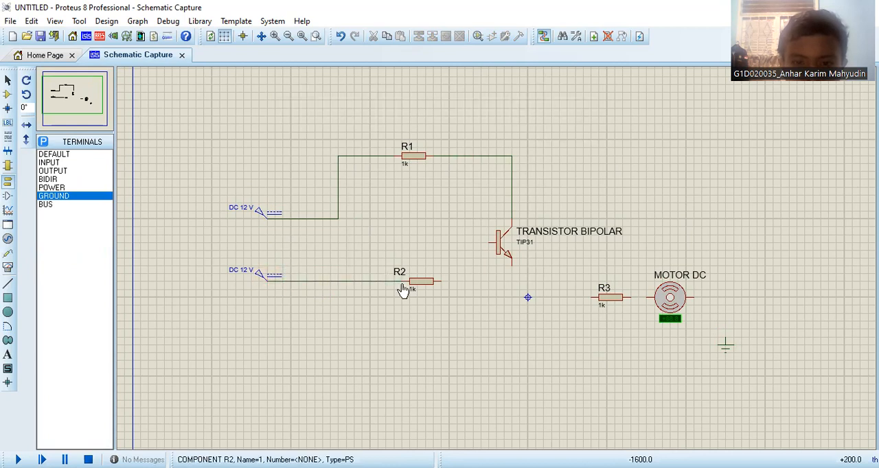
left_click(443, 279)
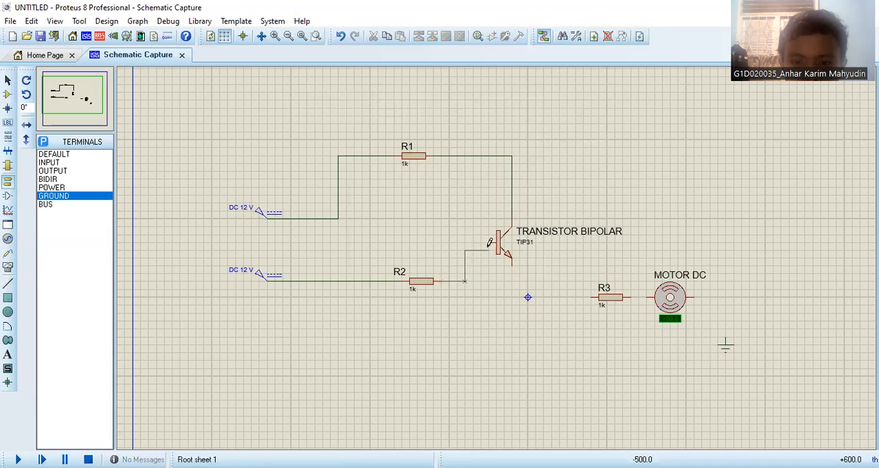
left_click(491, 244)
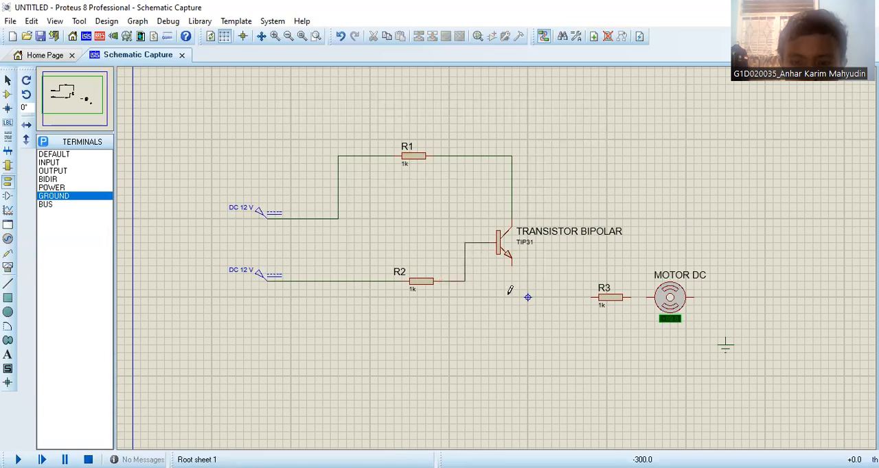
- Wire the transistor's emitter in series through R3 and the DC motor to the ground terminal
left_click(513, 265)
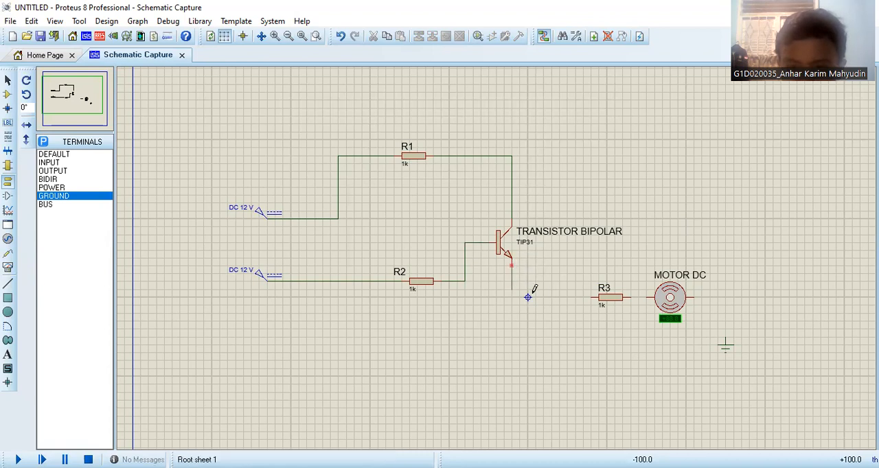
left_click(594, 296)
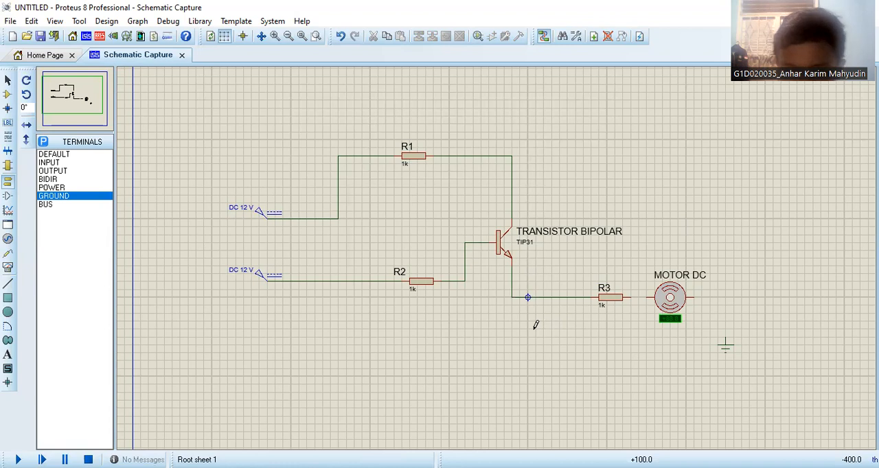
left_click(628, 297)
left_click(649, 298)
left_click(695, 298)
left_click(725, 343)
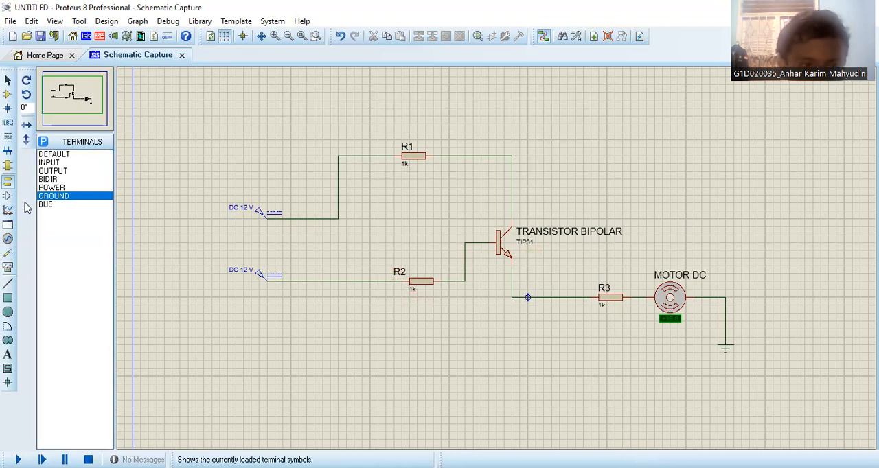
- Place a DC VOLTMETER instrument just below resistor R2
left_click(7, 239)
left_click(7, 267)
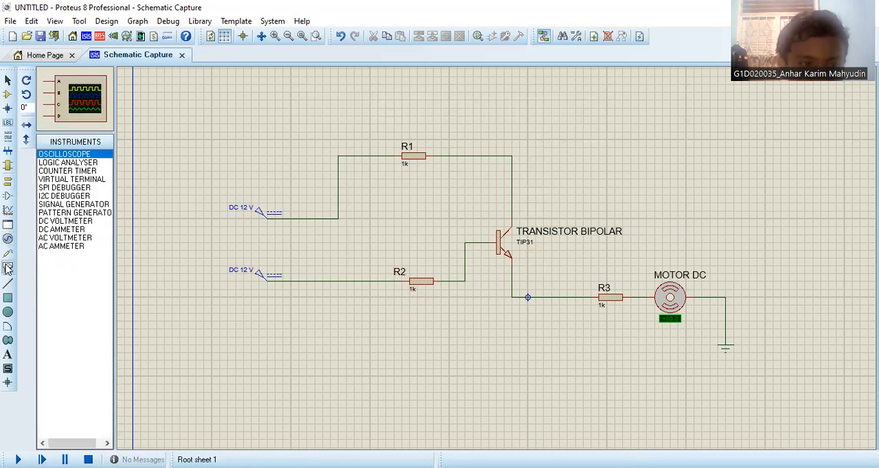
left_click(76, 221)
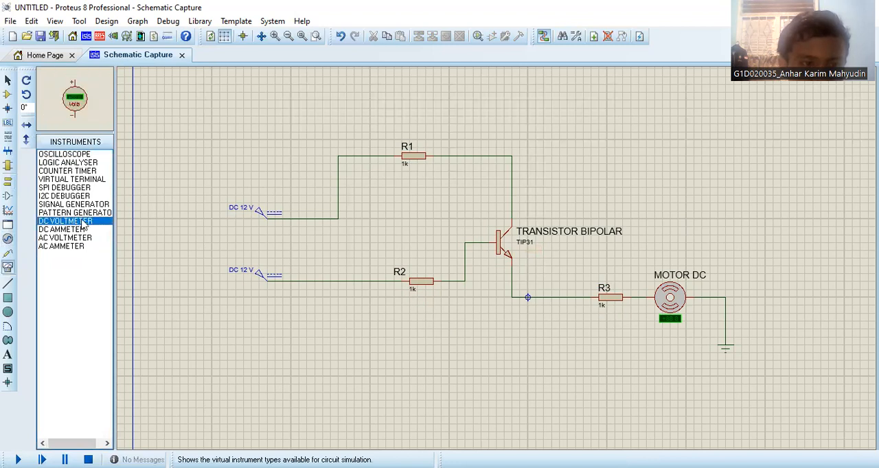
left_click(420, 324)
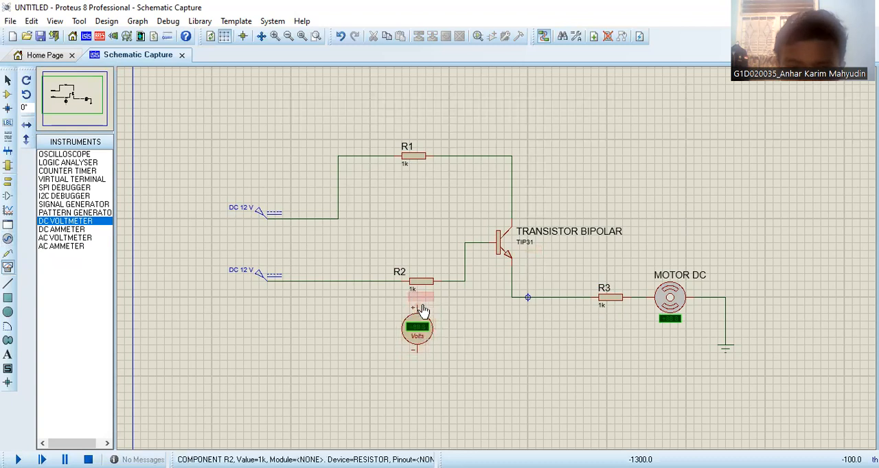
left_click(422, 326)
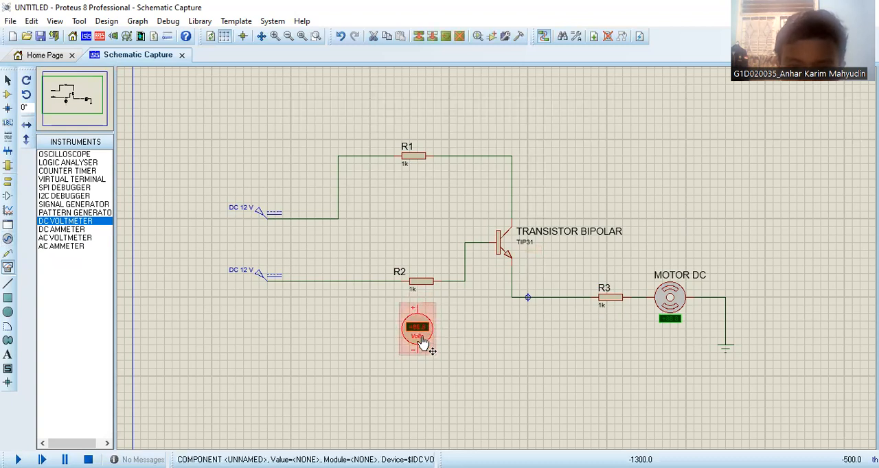
left_click(422, 326)
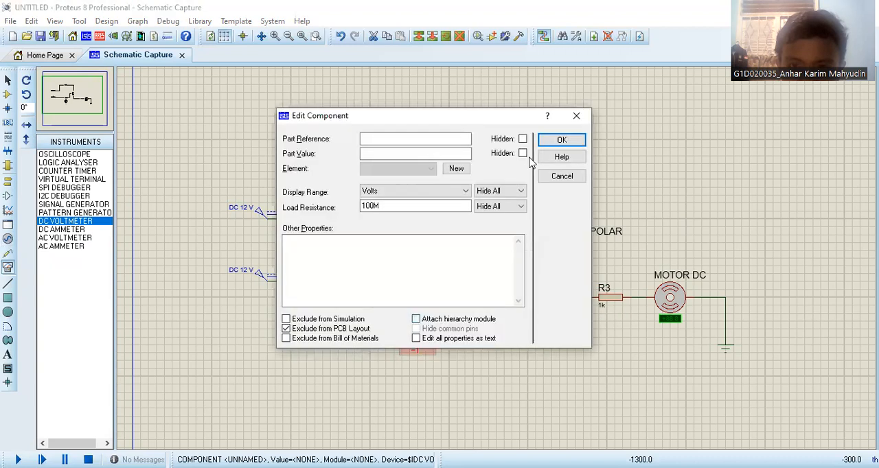
left_click(570, 117)
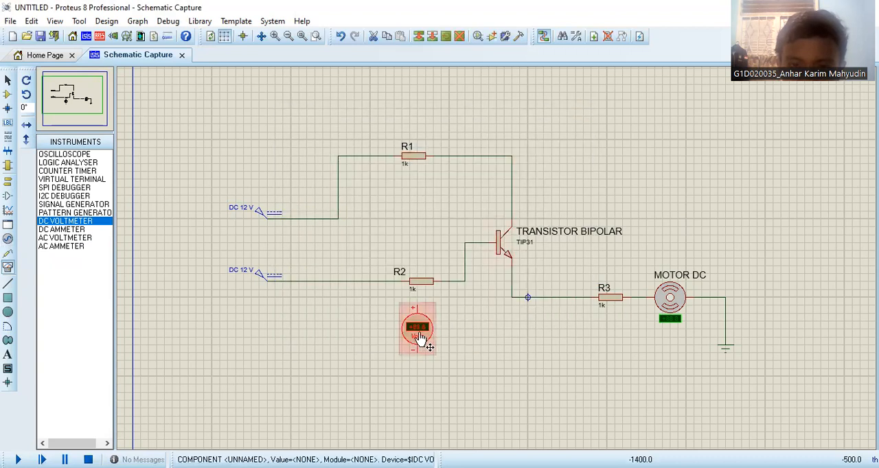
- Move the DC voltmeter slightly further below R2 and wire its plus and minus terminals across the resistor
left_click_drag(417, 329, 417, 345)
left_click(470, 313)
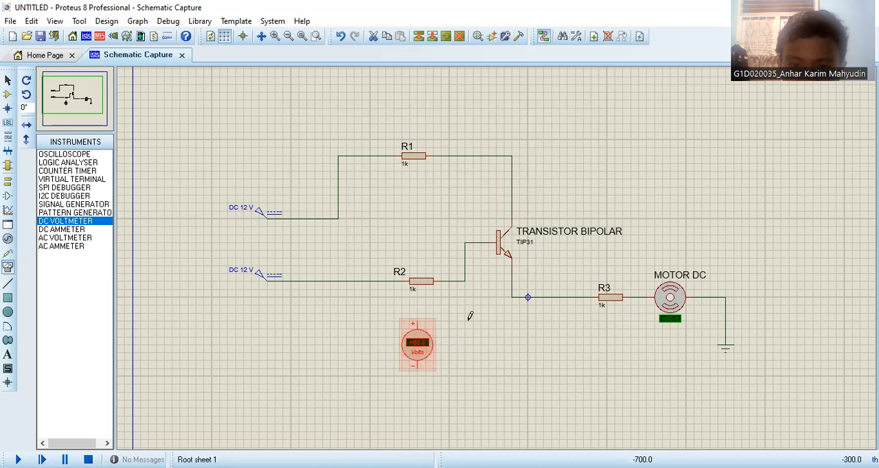
left_click(410, 318)
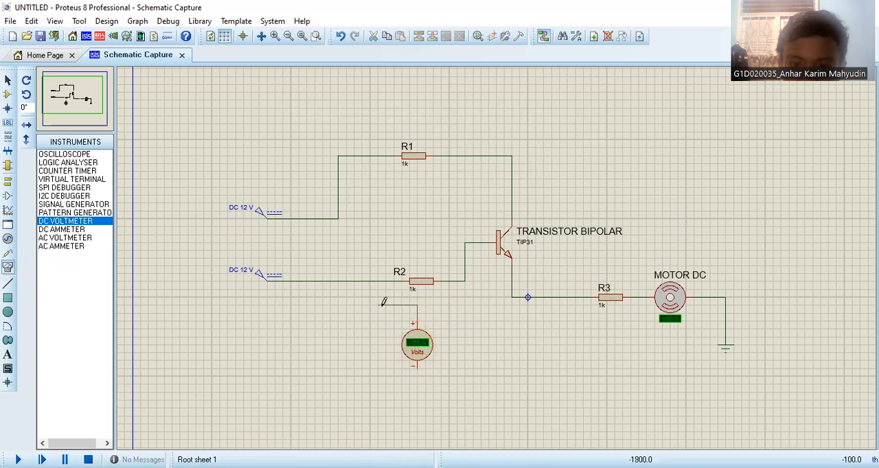
left_click(387, 281)
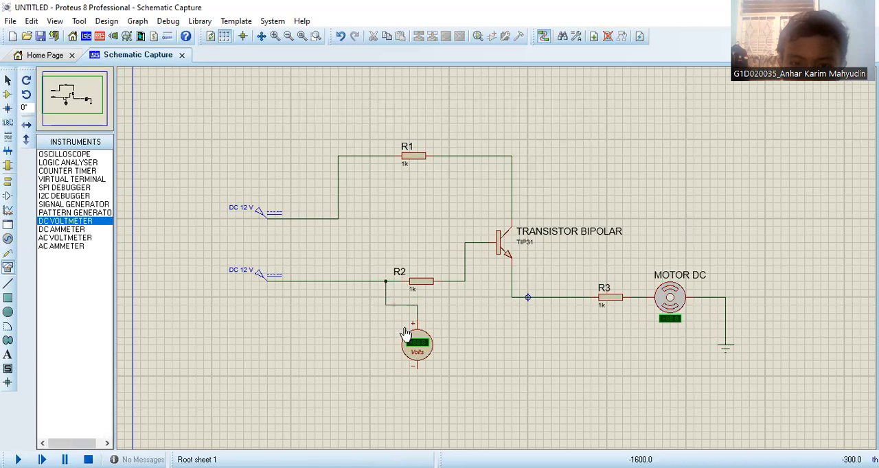
left_click(426, 369)
left_click(456, 280)
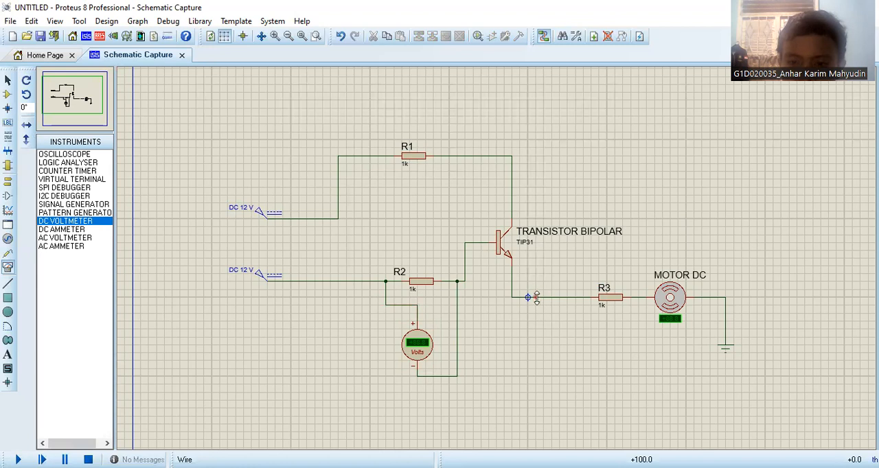
- Delete the wire between the transistor's emitter and R3, and place a DC AMMETER in the gap
right_click(554, 297)
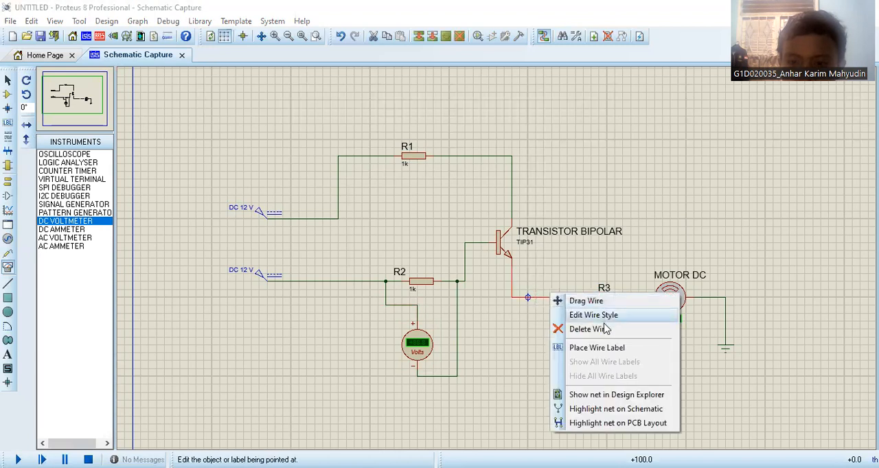
left_click(605, 330)
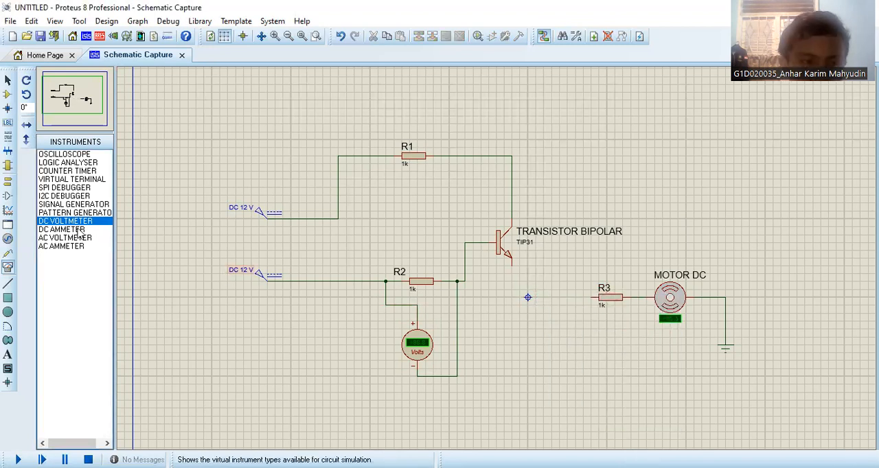
left_click(69, 229)
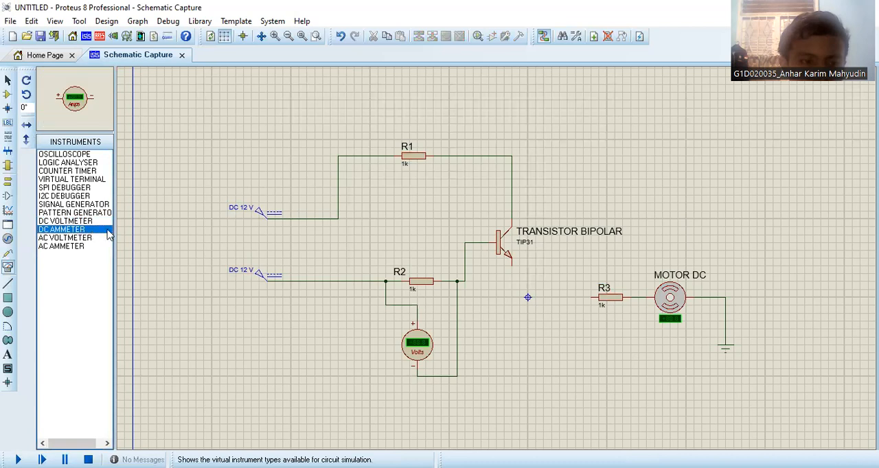
left_click(542, 297)
left_click(527, 296)
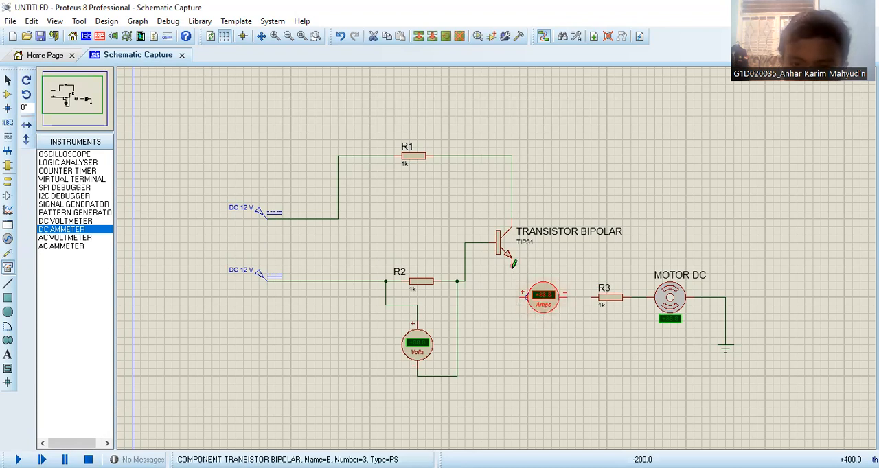
- Wire the ammeter's plus terminal to the transistor's emitter and its minus terminal to R3
left_click(519, 295)
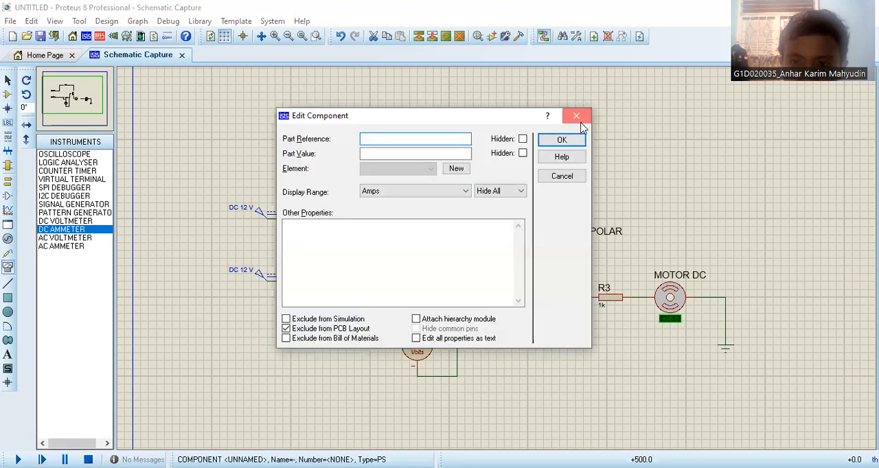
left_click(581, 121)
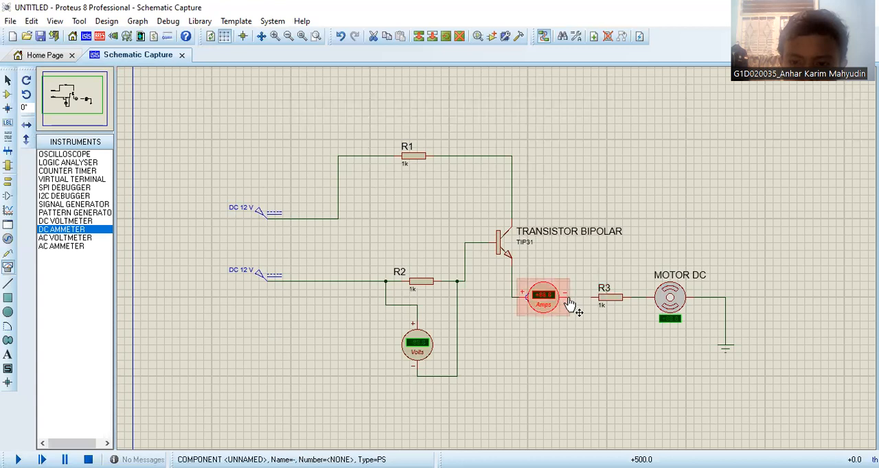
left_click(569, 296)
left_click(592, 298)
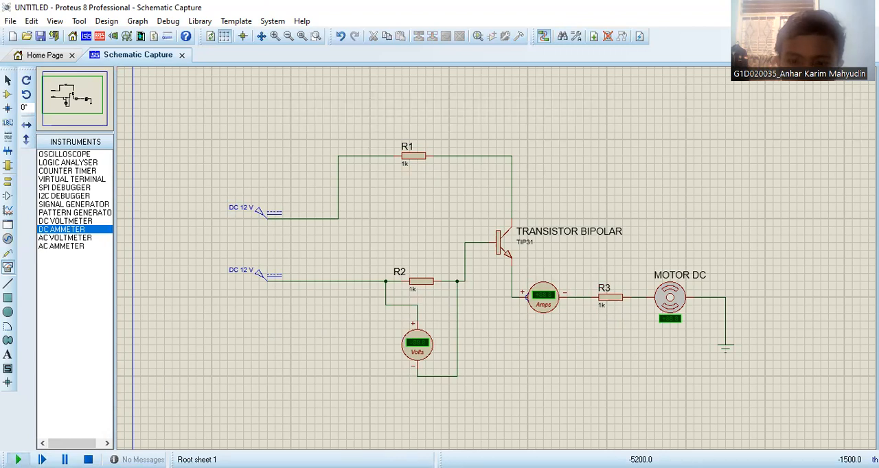
- Run the circuit simulation and examine the voltmeter, ammeter and DC motor with the whole circuit in view
left_click(18, 460)
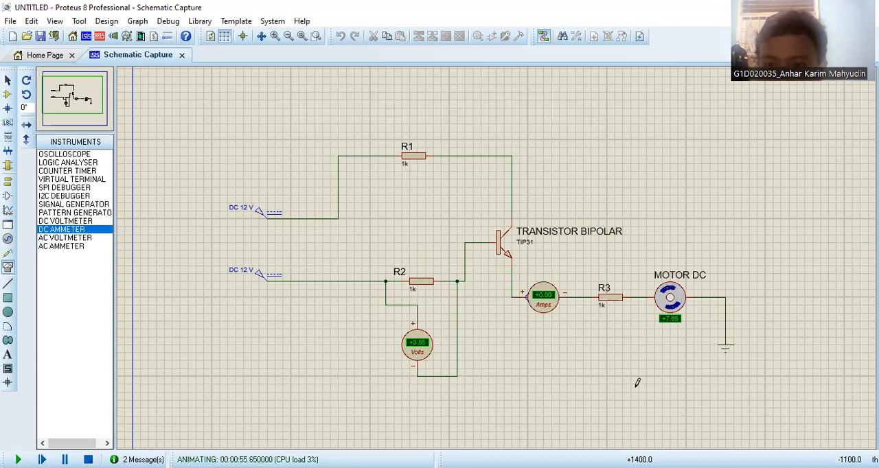
scroll(636, 388, "up", 1)
scroll(499, 251, "down", 1)
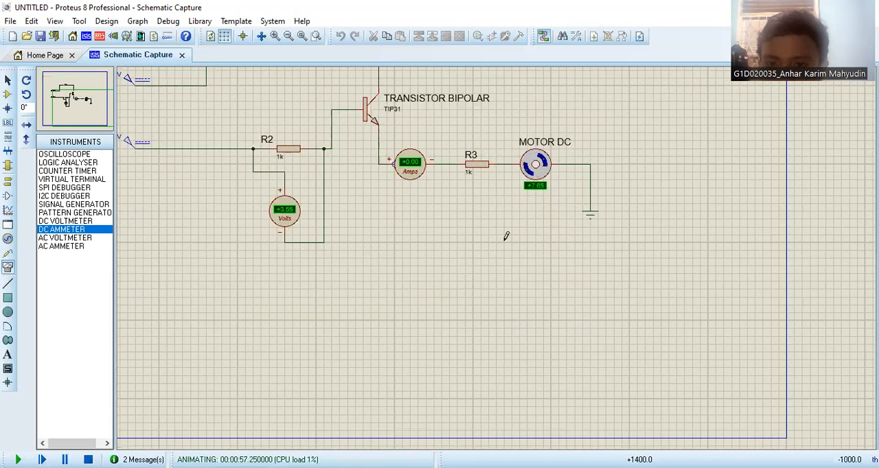
left_click(73, 98)
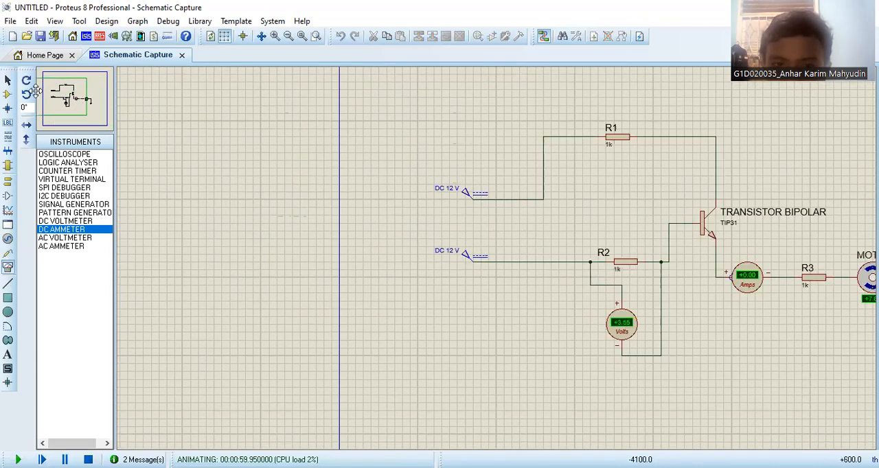
left_click(73, 94)
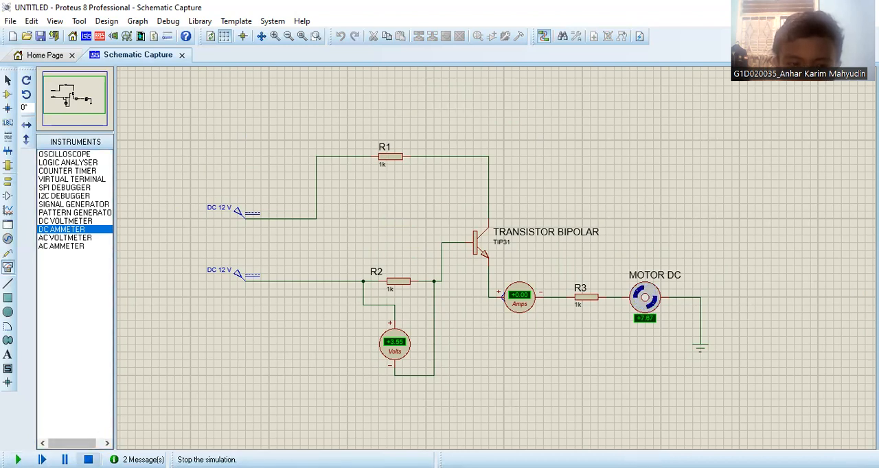
- Set R2's resistance to 500 ohms, and run the circuit simulation to observe the meters and DC motor before stopping it
right_click(394, 296)
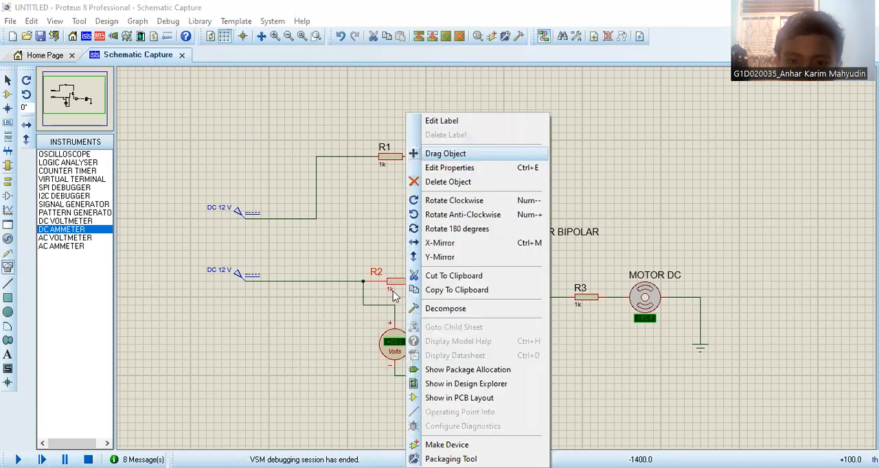
left_click(394, 296)
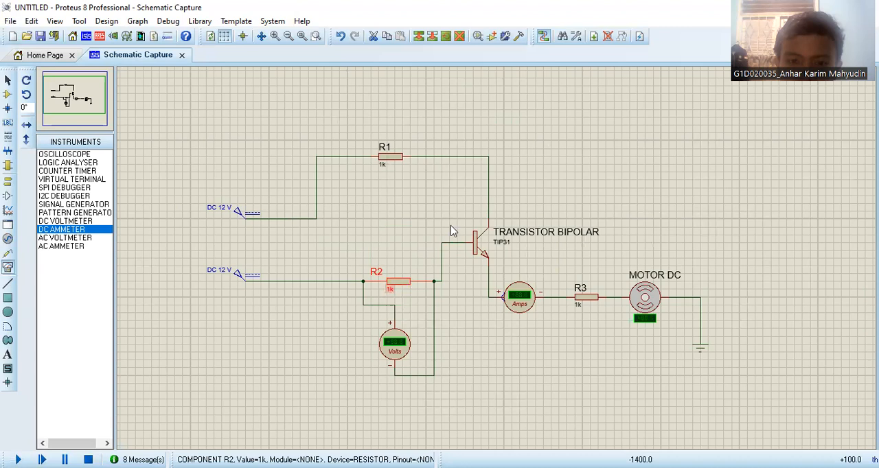
double_click(399, 274)
left_click(393, 158)
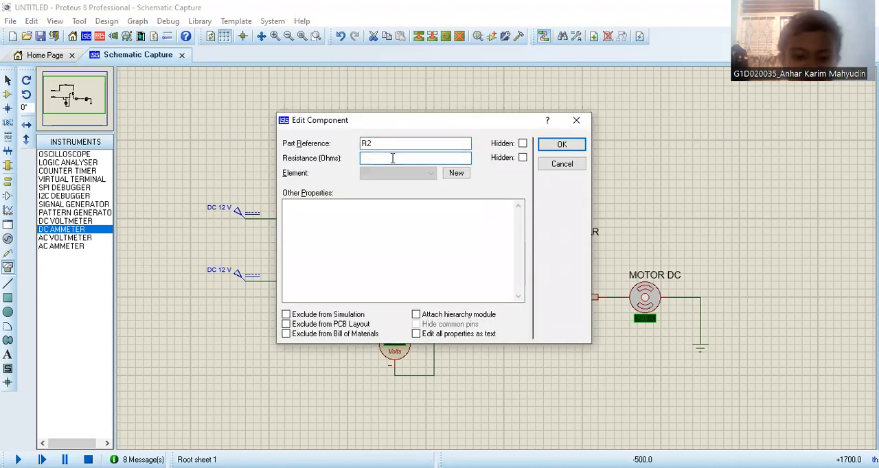
type("500")
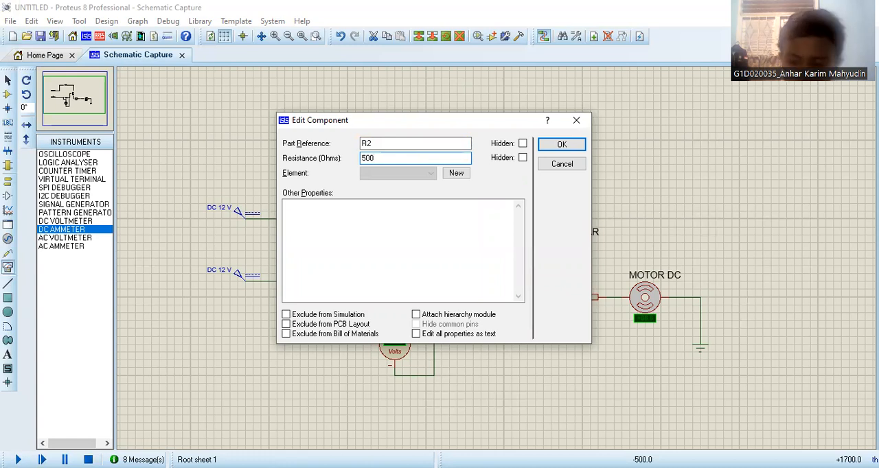
key("Return")
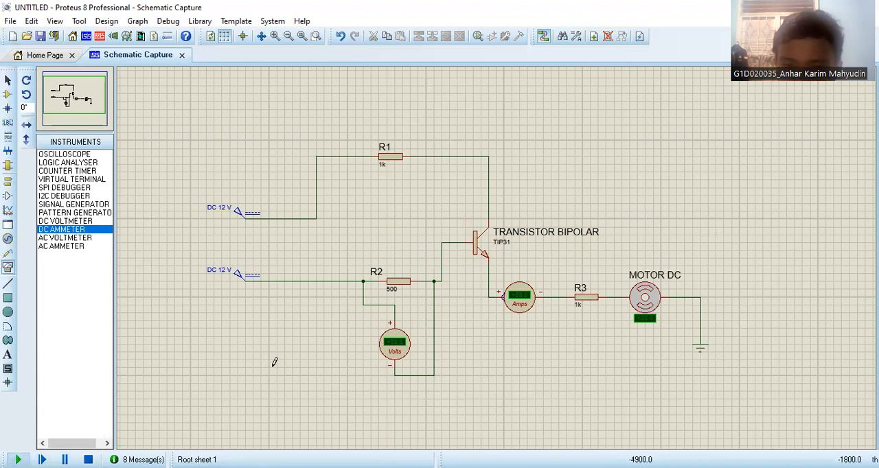
key("F12")
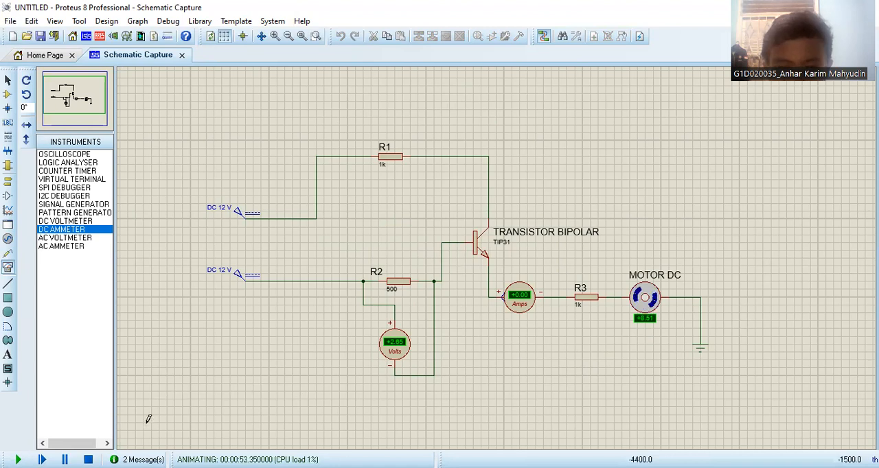
left_click(87, 459)
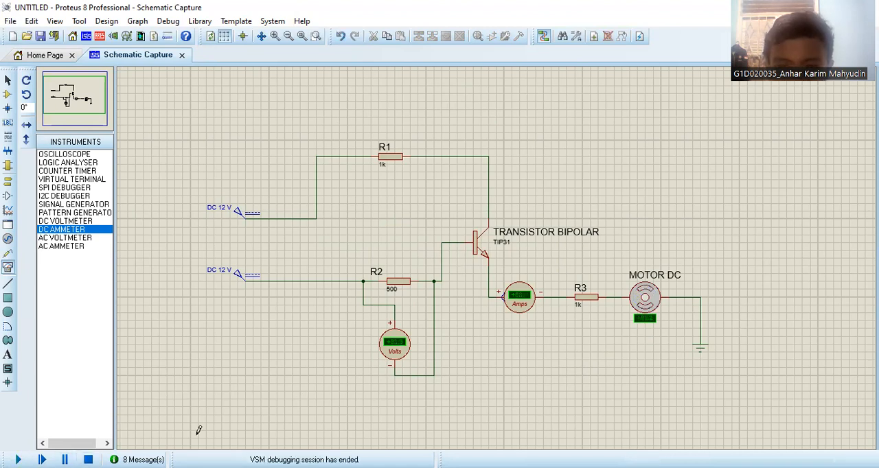
- Set R2's resistance to 1500 ohms and run the circuit simulation with that value
right_click(396, 286)
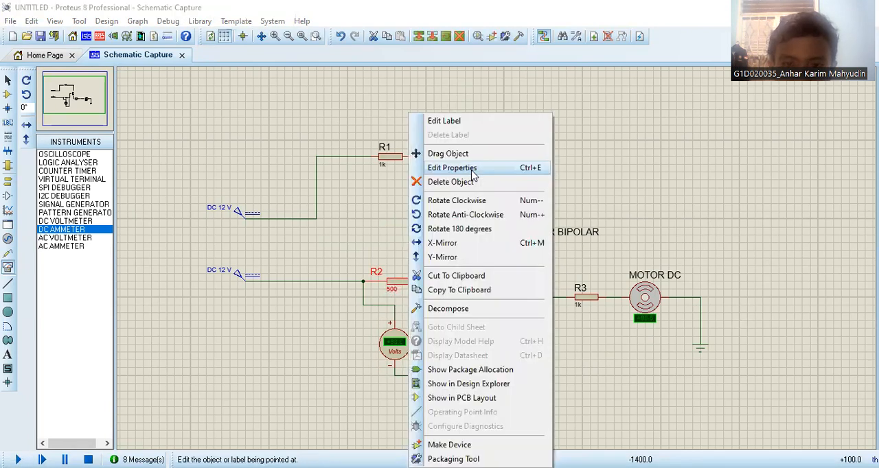
left_click(448, 168)
key("BackSpace")
key("BackSpace")
key("BackSpace")
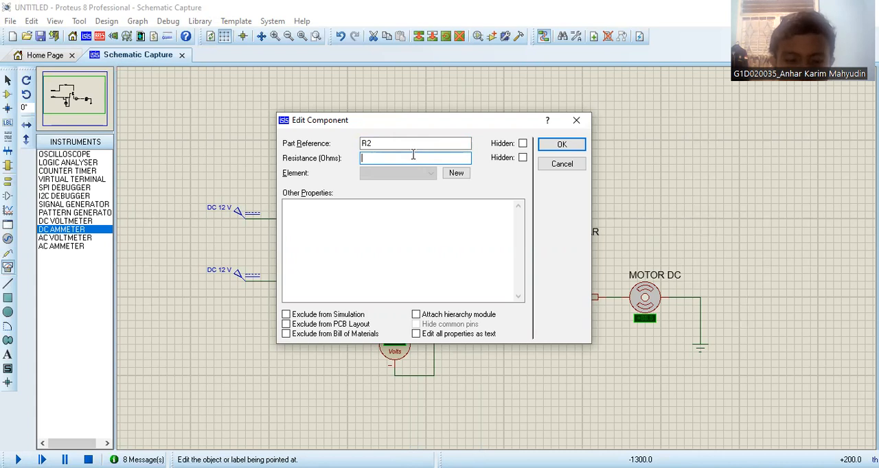
type("1.5k")
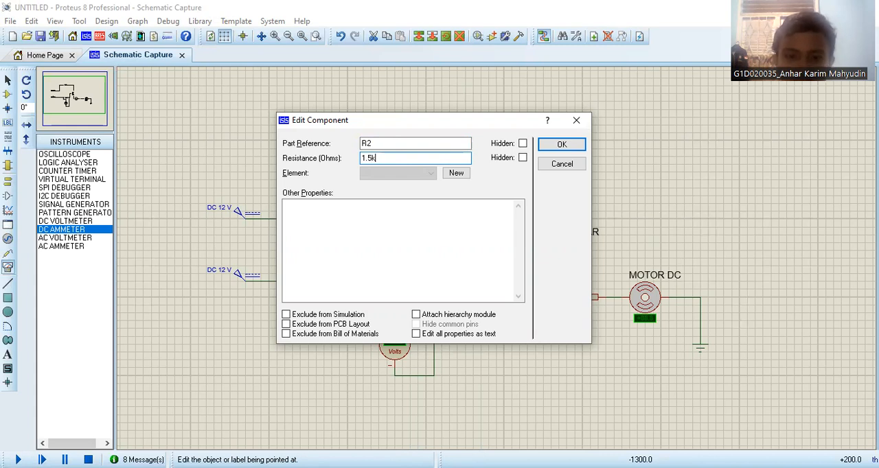
key("BackSpace")
key("BackSpace")
key("BackSpace")
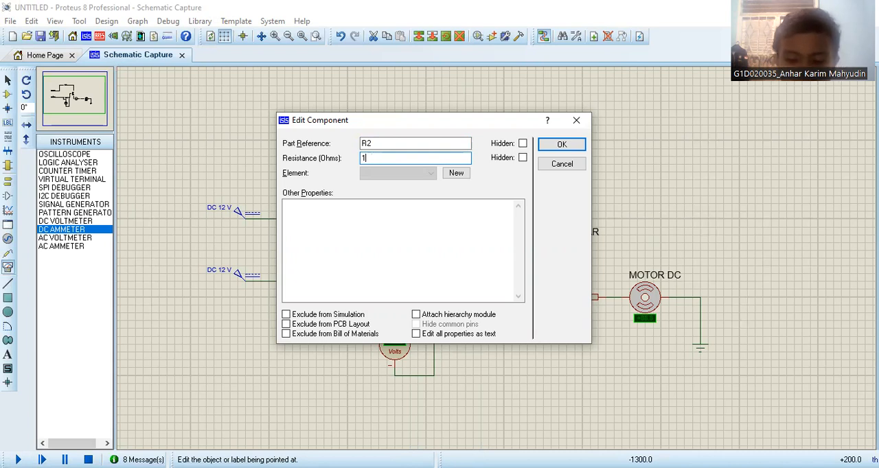
type(".500")
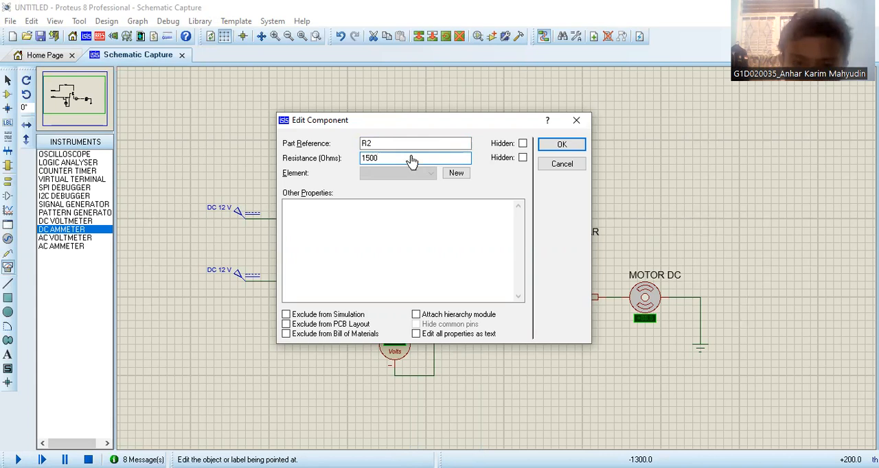
key("Return")
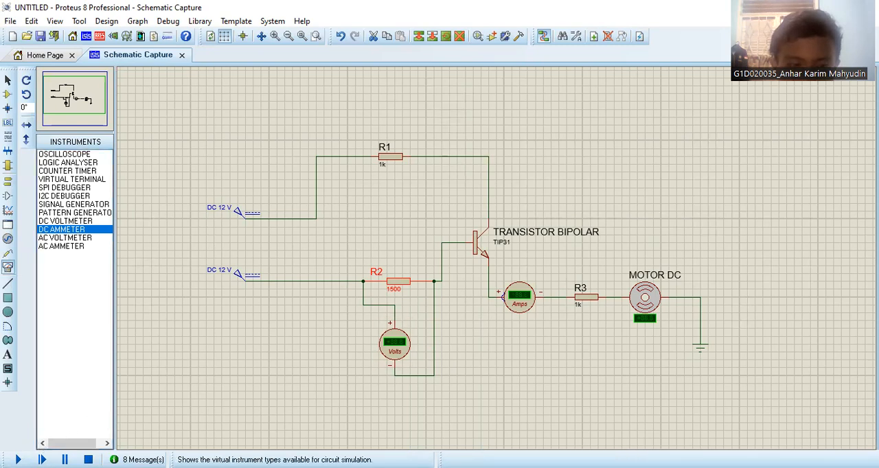
left_click(18, 459)
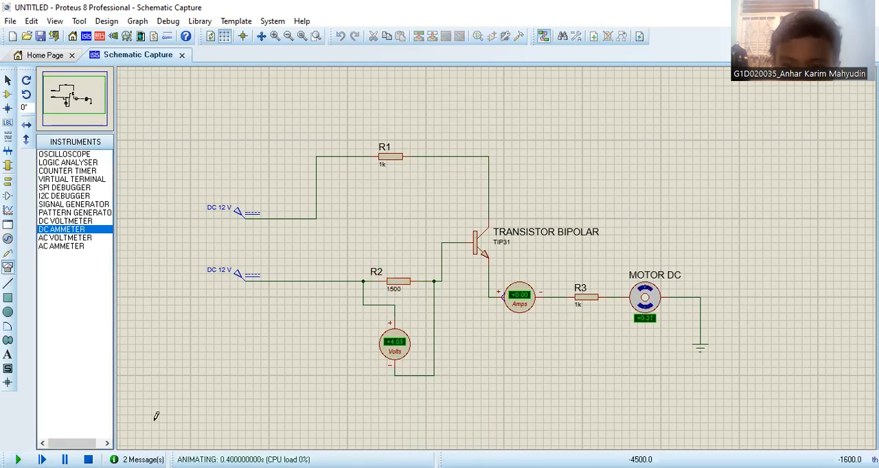